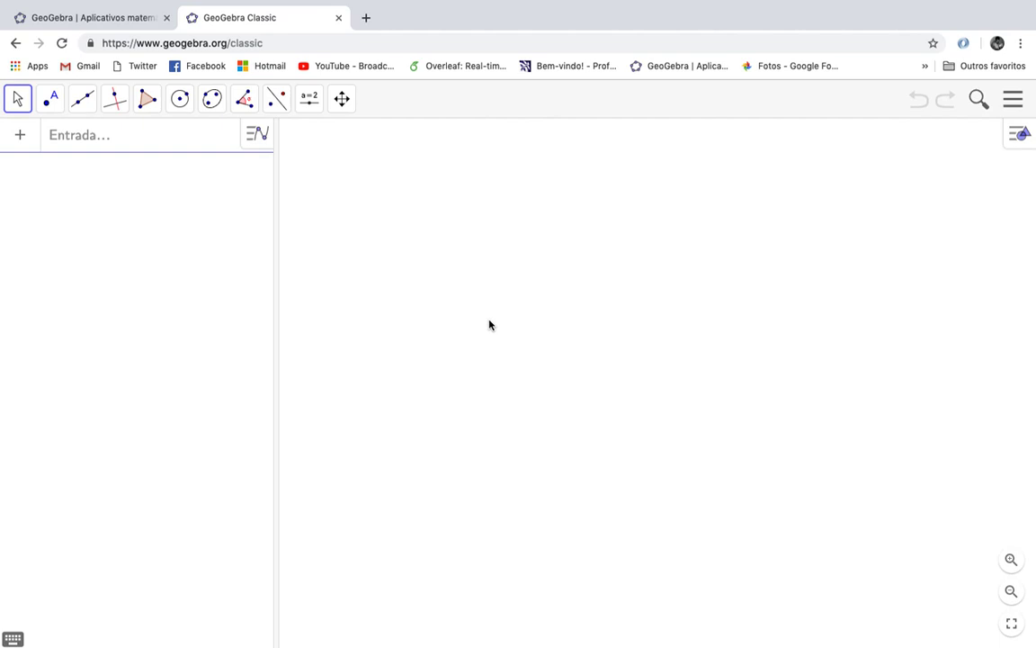
Step: Place two free points, A at about (-1.71, -0.36) and B at about (0.41, -0.22)
click(49, 100)
click(79, 141)
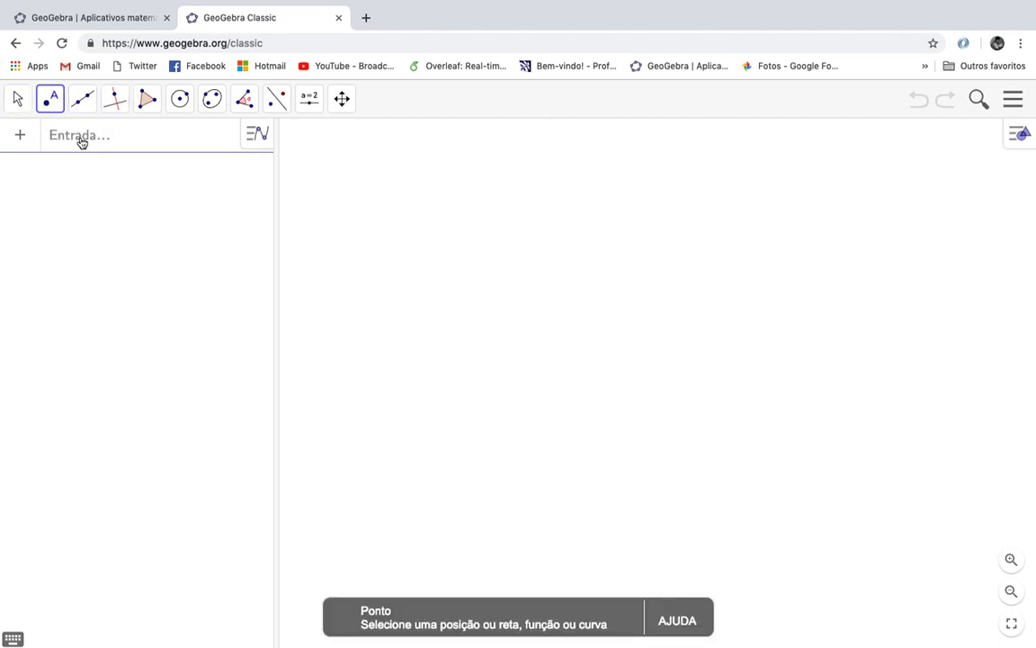
click(504, 416)
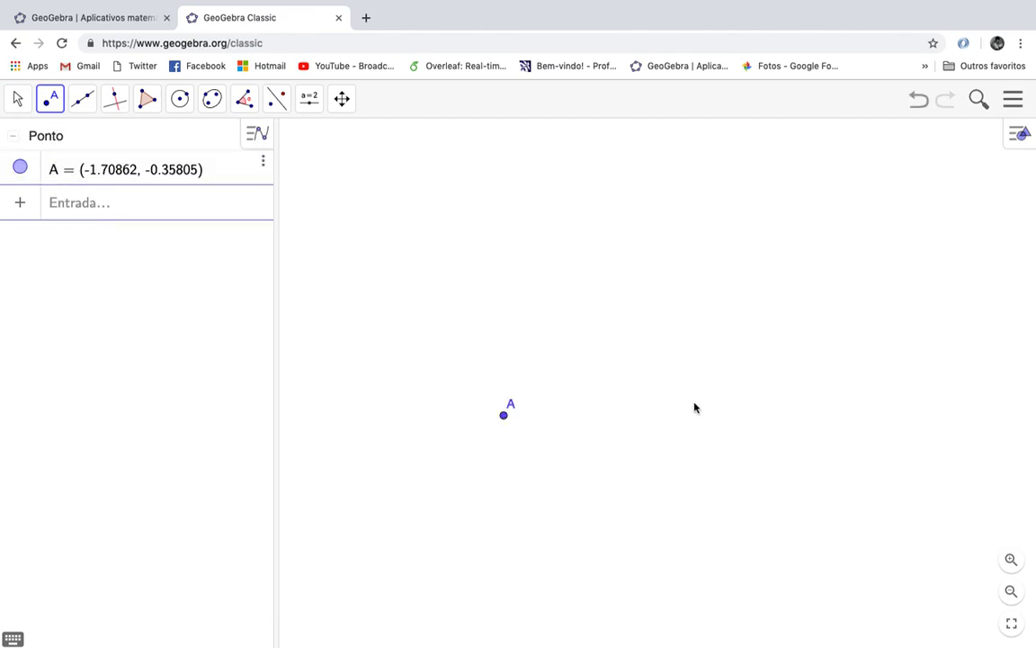
click(694, 403)
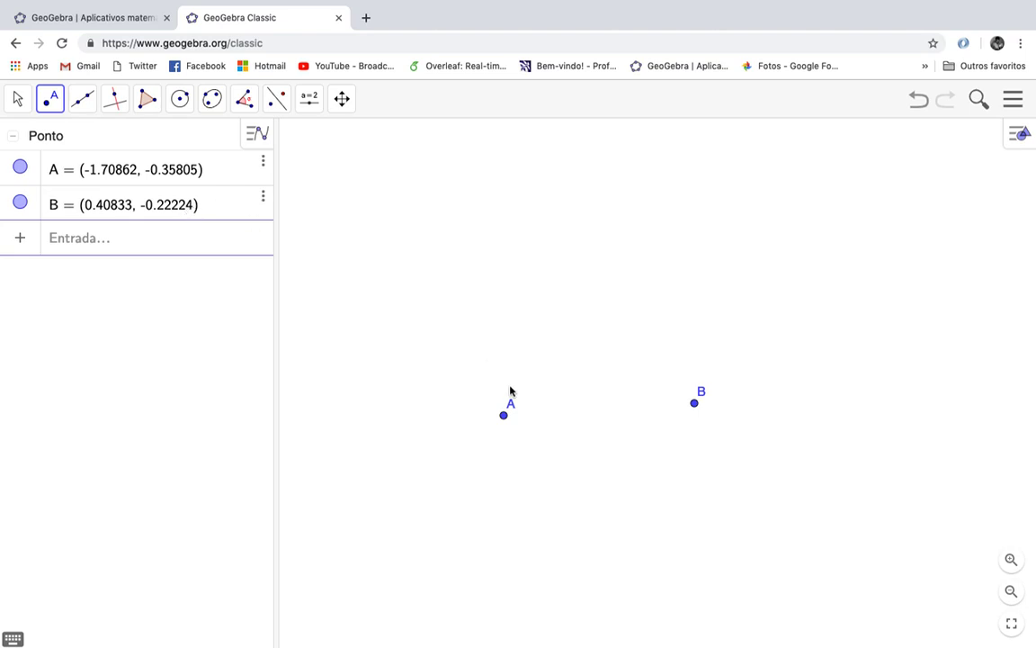
Step: Set label A left and label B right of their points, and move A to about (-0.98, -0.45) and B to about (0.26, -0.41)
drag(512, 410, 488, 417)
drag(703, 396, 712, 402)
drag(505, 417, 568, 425)
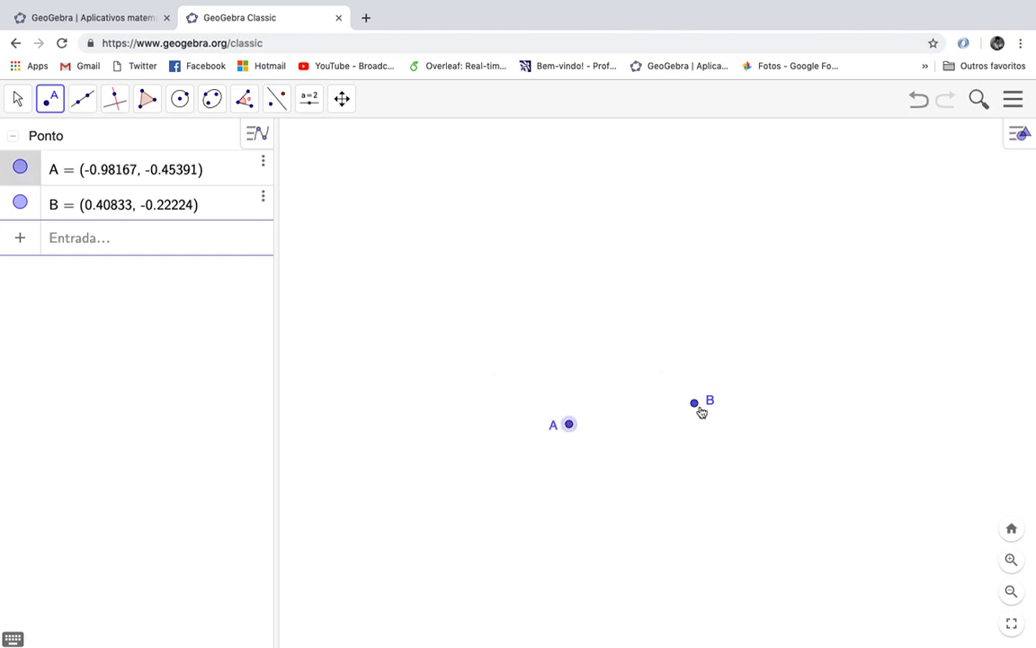
drag(697, 407, 682, 424)
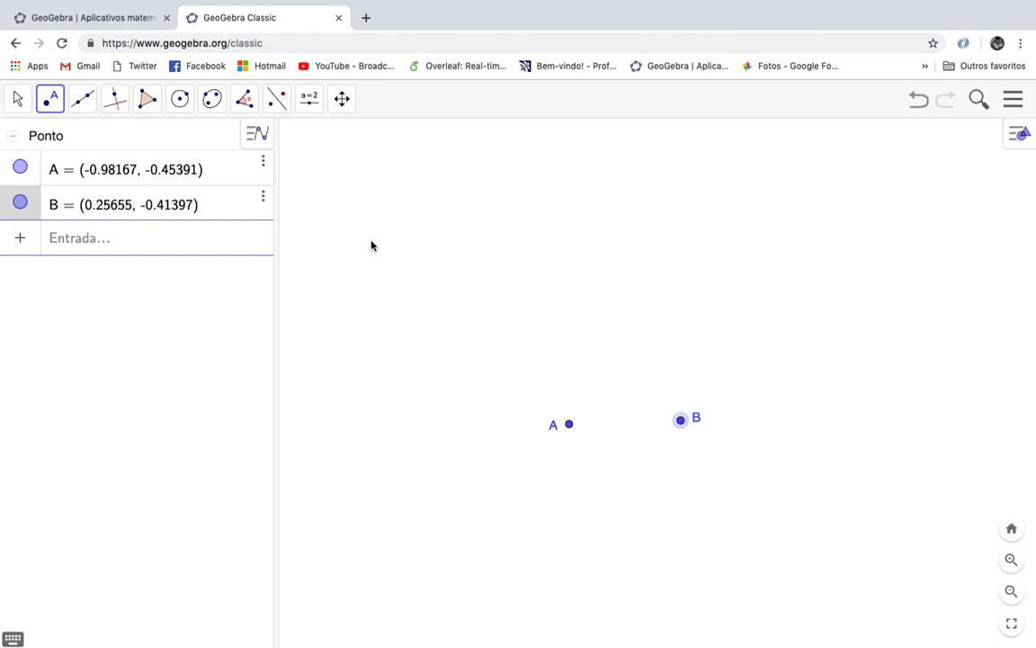
Step: Construct a regular polygon with 6 vertices on points A and B
click(148, 101)
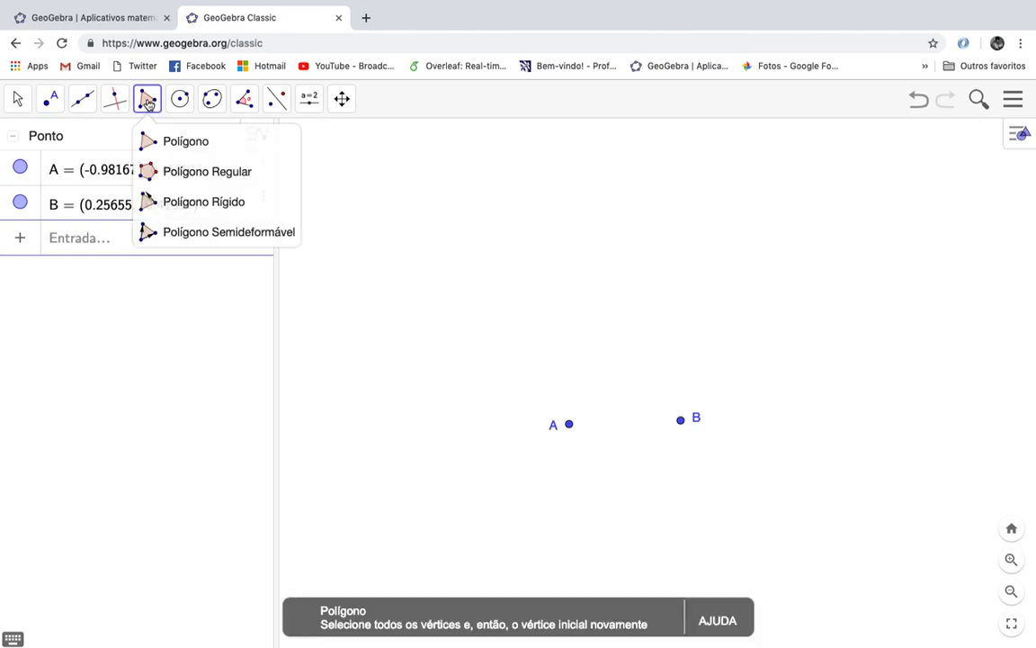
click(215, 177)
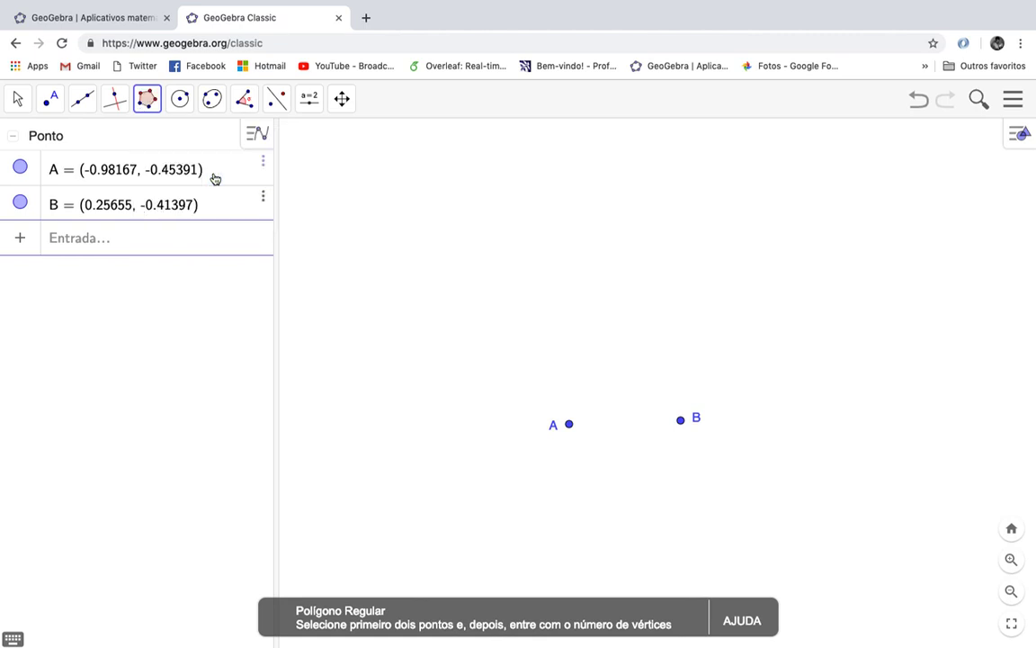
click(569, 426)
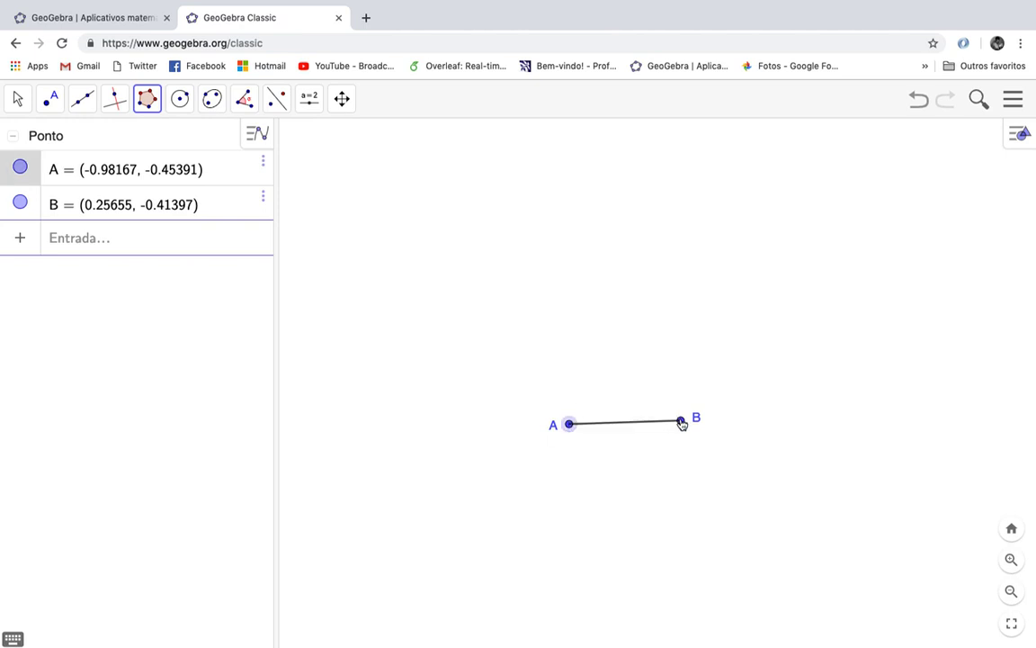
click(682, 423)
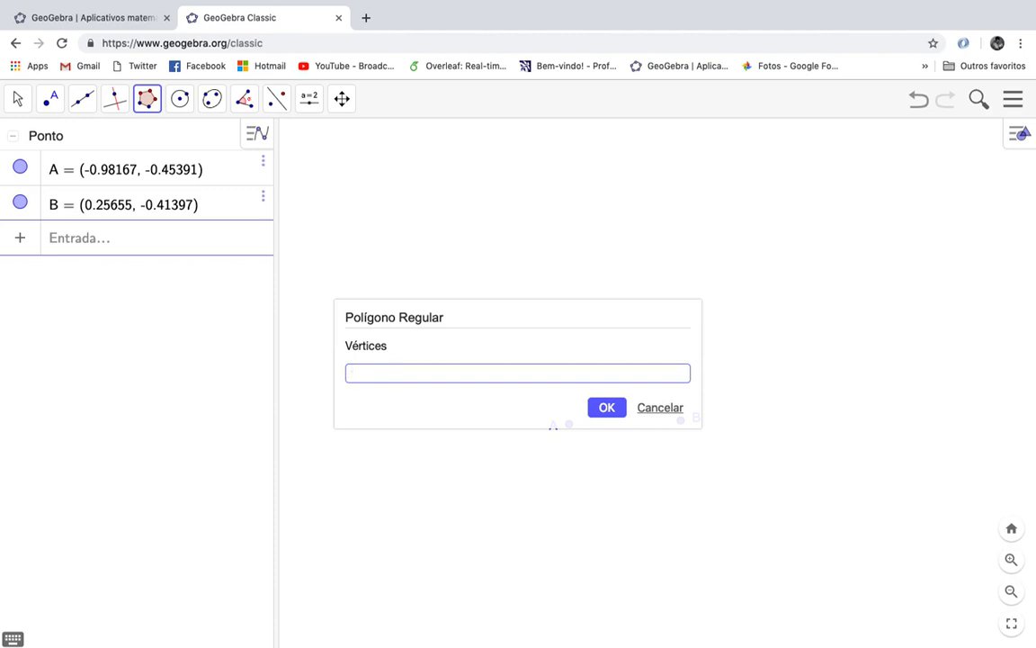
text(6)
click(606, 407)
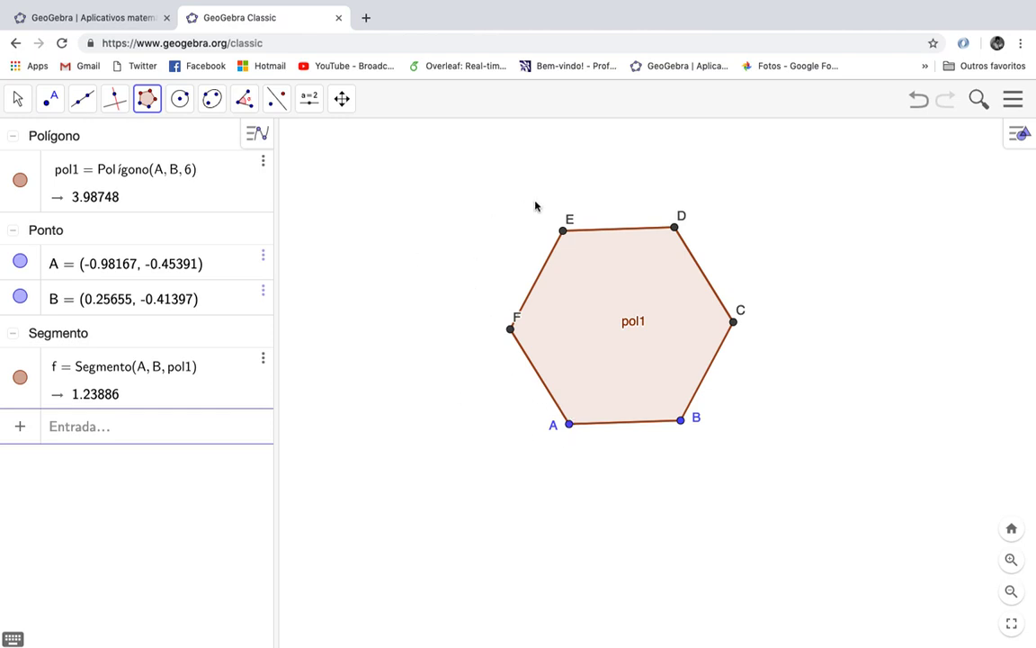
Step: Draw a semicircle from vertex A to vertex F, on the outside of the hexagon
click(179, 99)
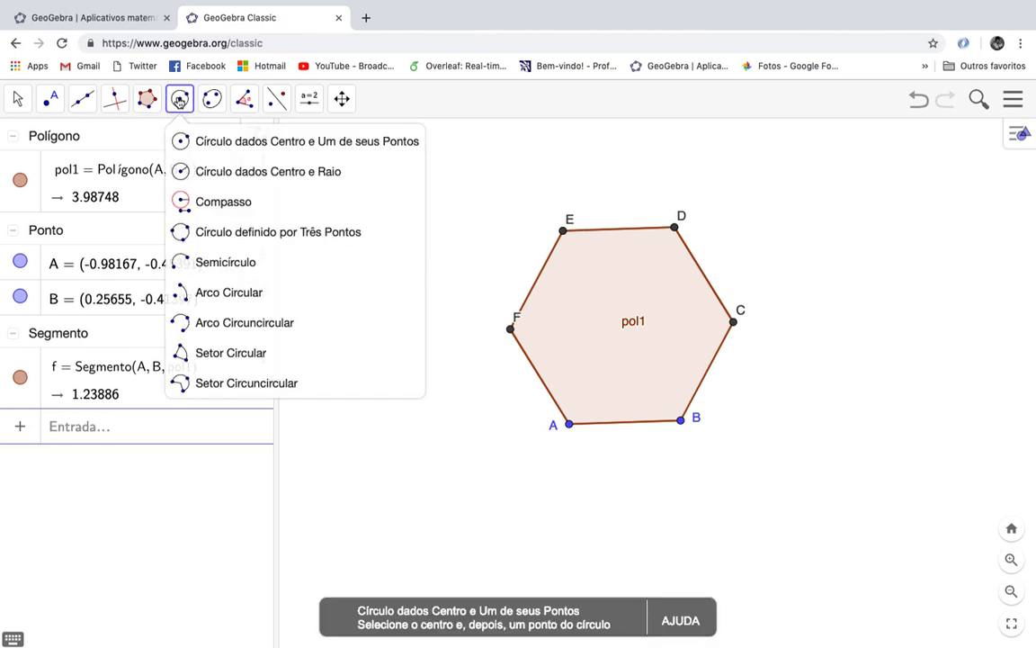
click(216, 265)
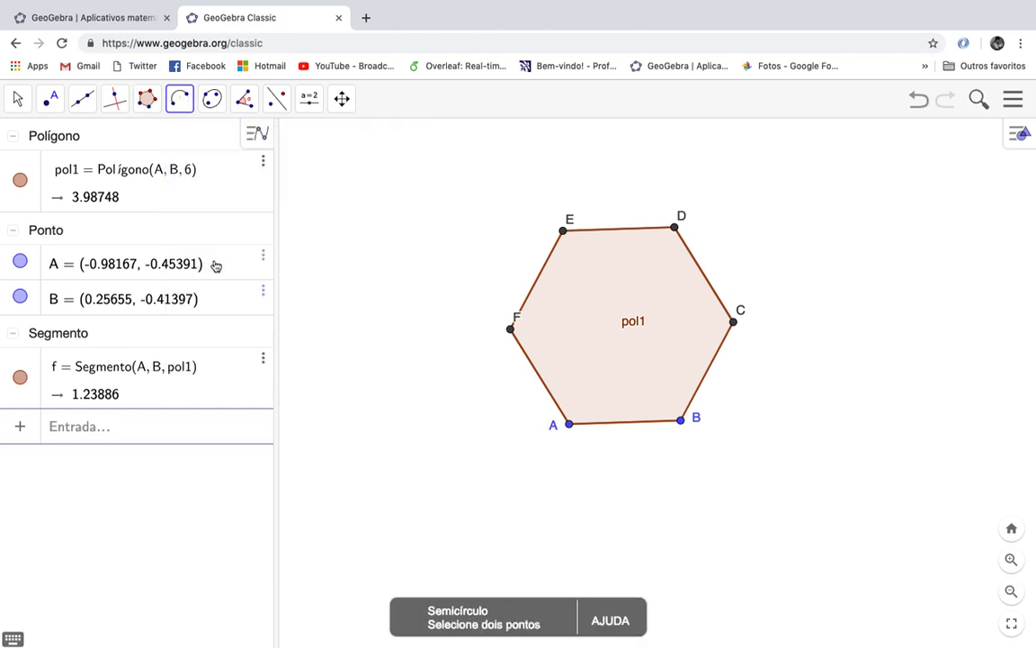
click(569, 429)
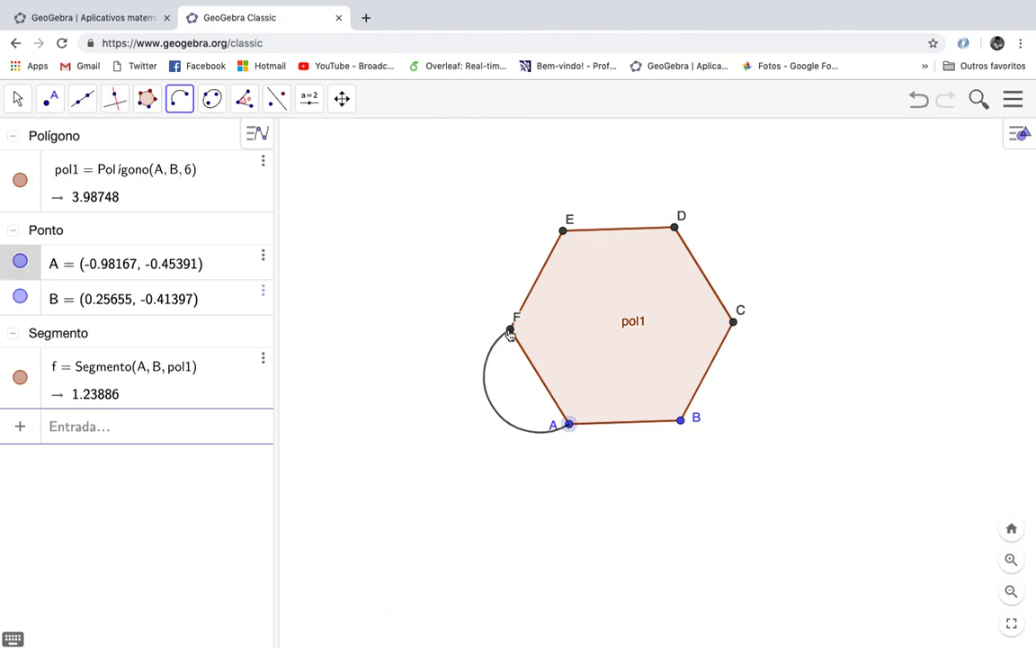
click(510, 331)
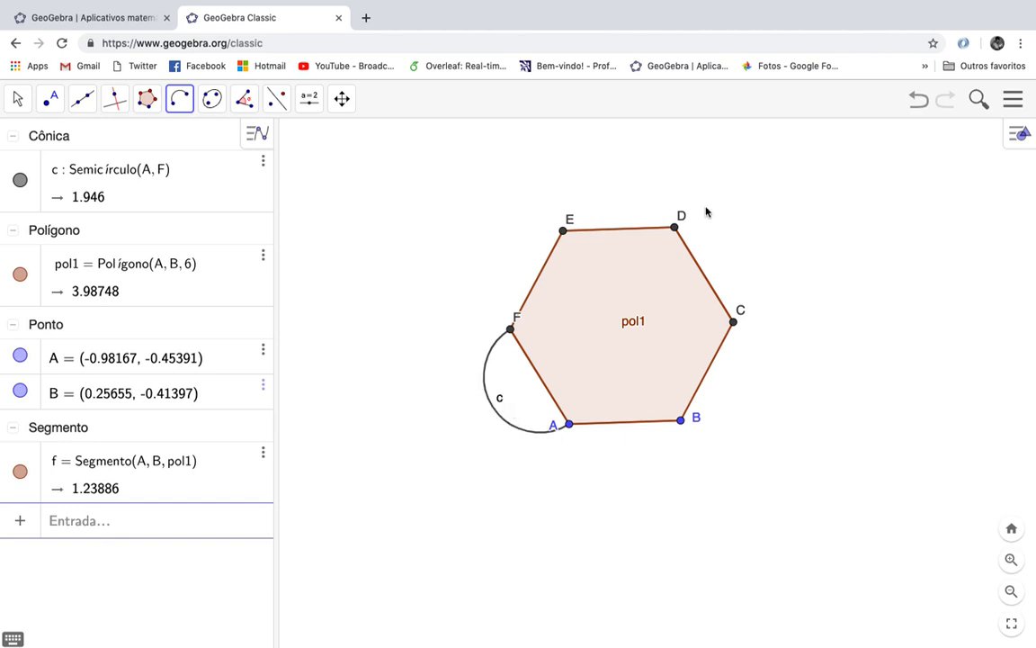
Step: Set global labelling to new points only (Apenas para os Pontos Novos) and hide the label of the semicircle through A and F
click(1016, 104)
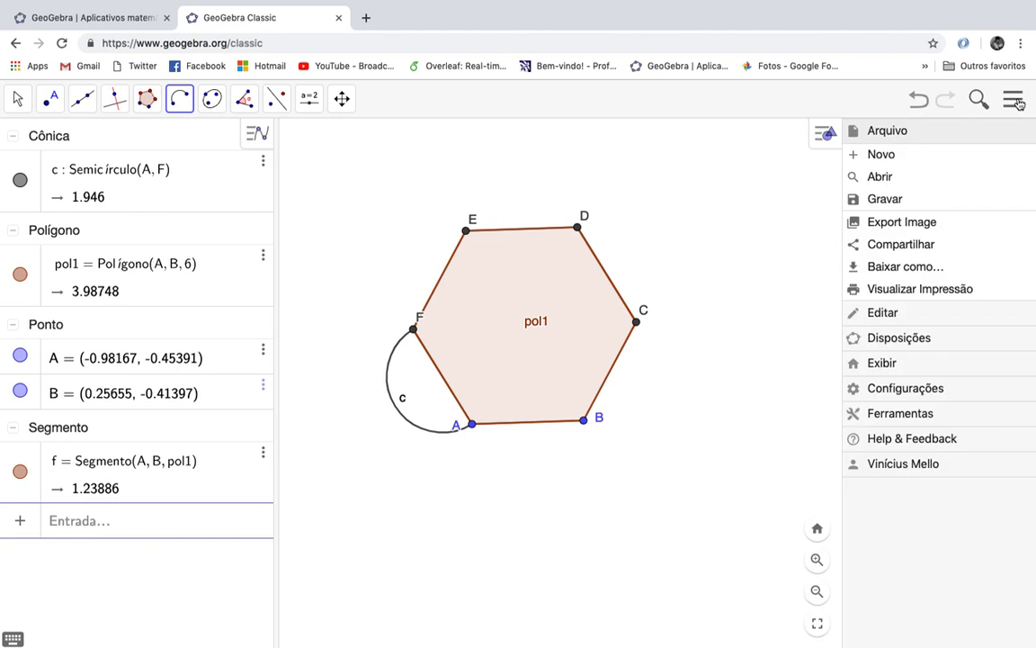
click(928, 389)
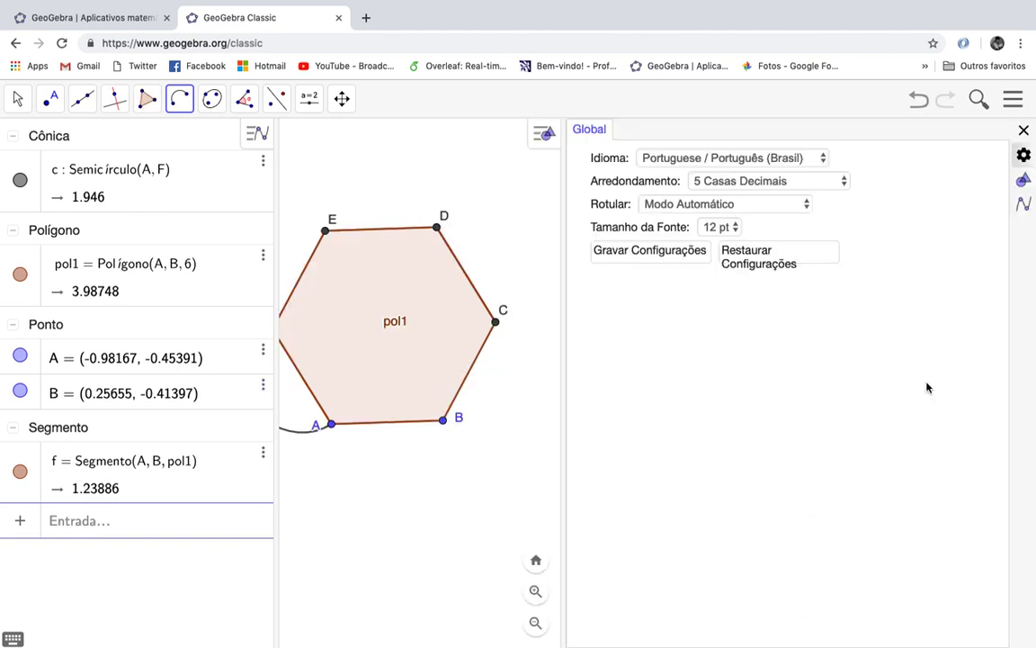
click(659, 210)
click(666, 252)
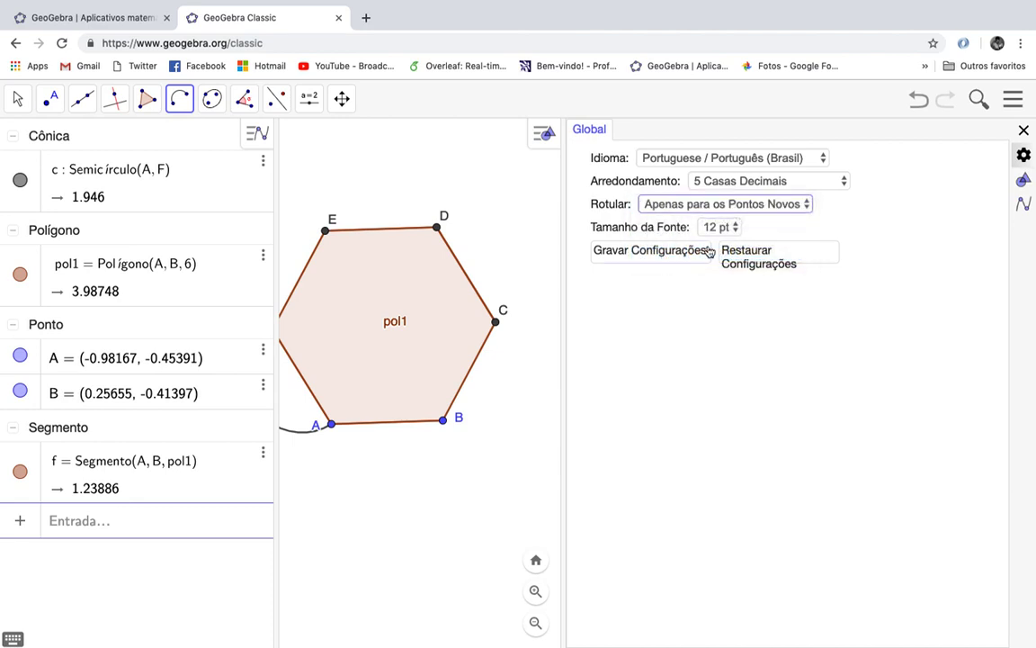
click(1024, 130)
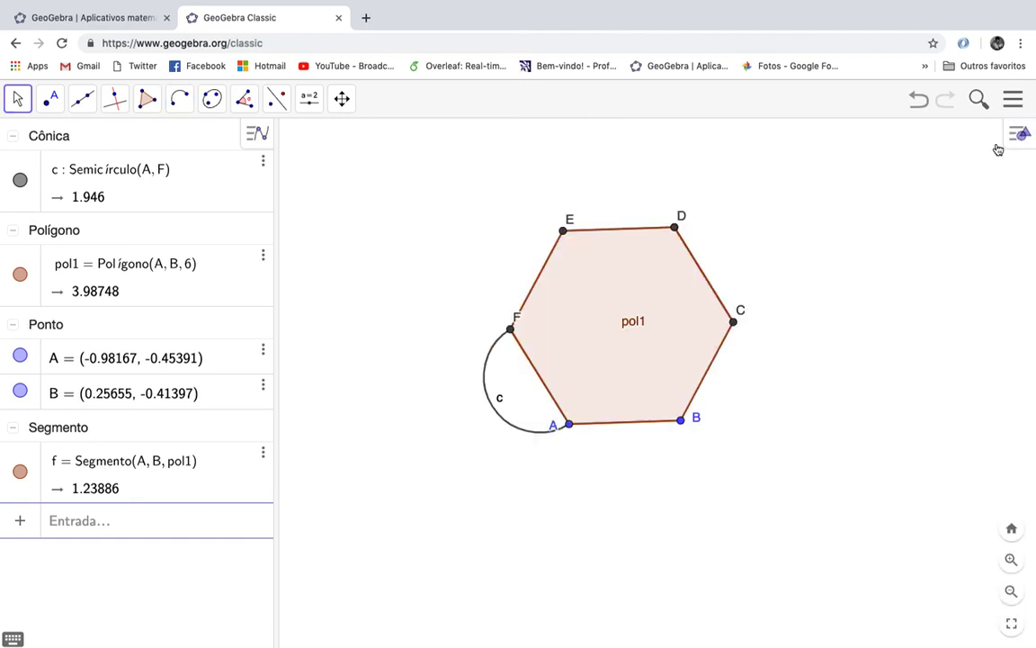
right_click(500, 417)
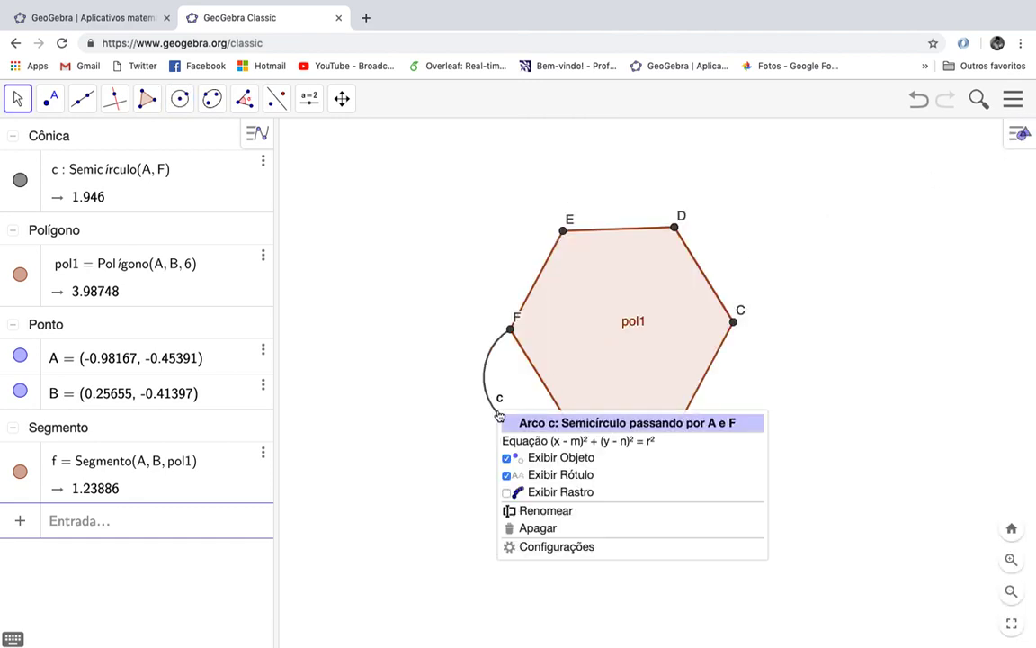
click(509, 477)
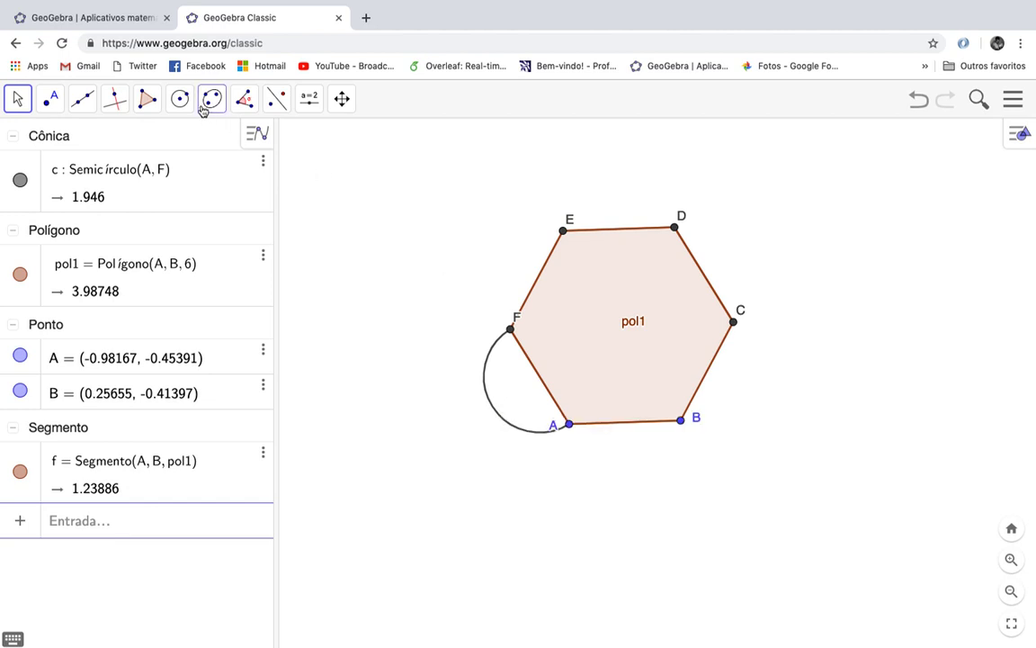
Step: Draw outward semicircles on hexagon sides FE and ED, from F to E and from E to D
click(180, 99)
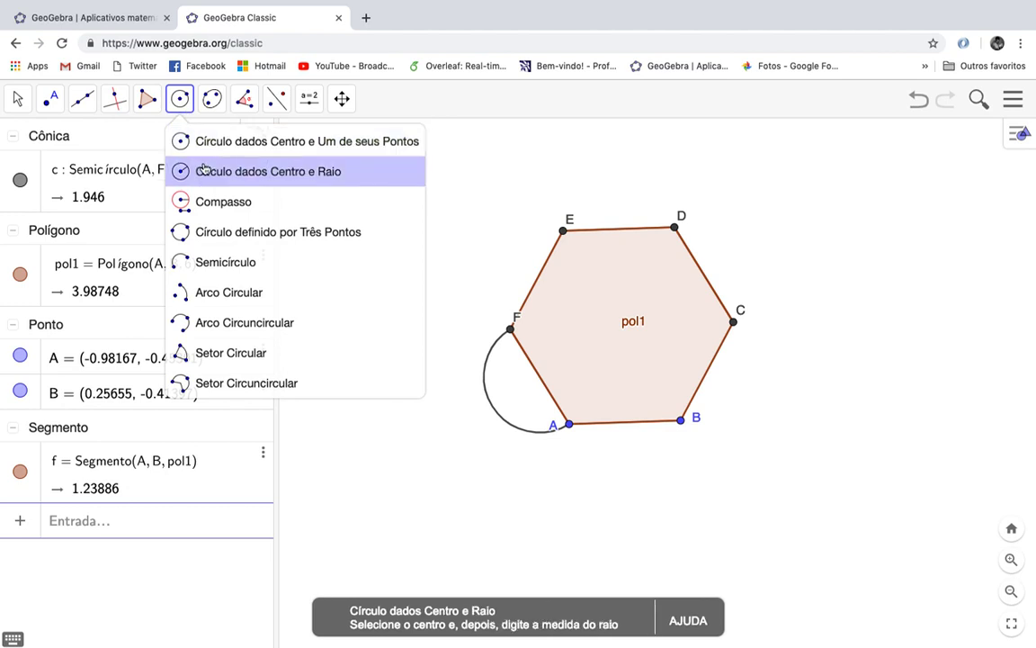
click(215, 262)
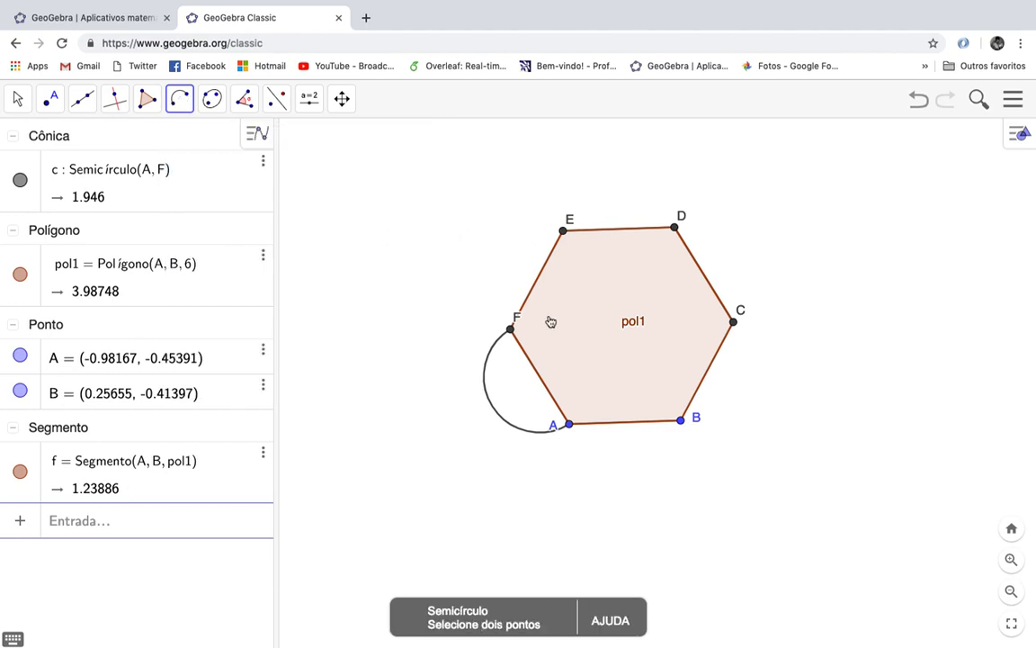
click(510, 327)
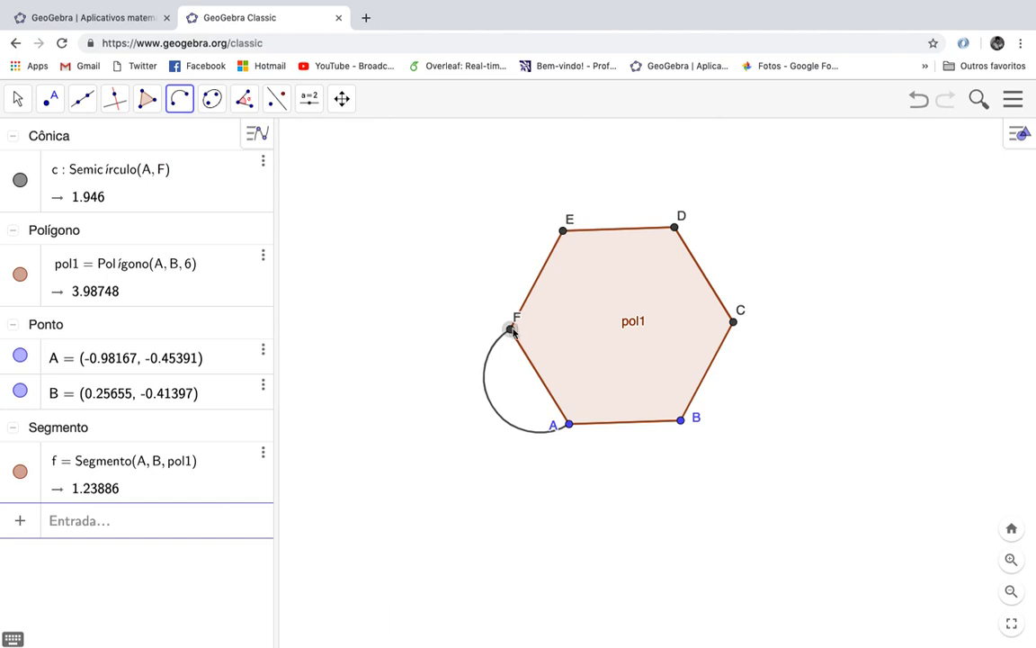
click(562, 230)
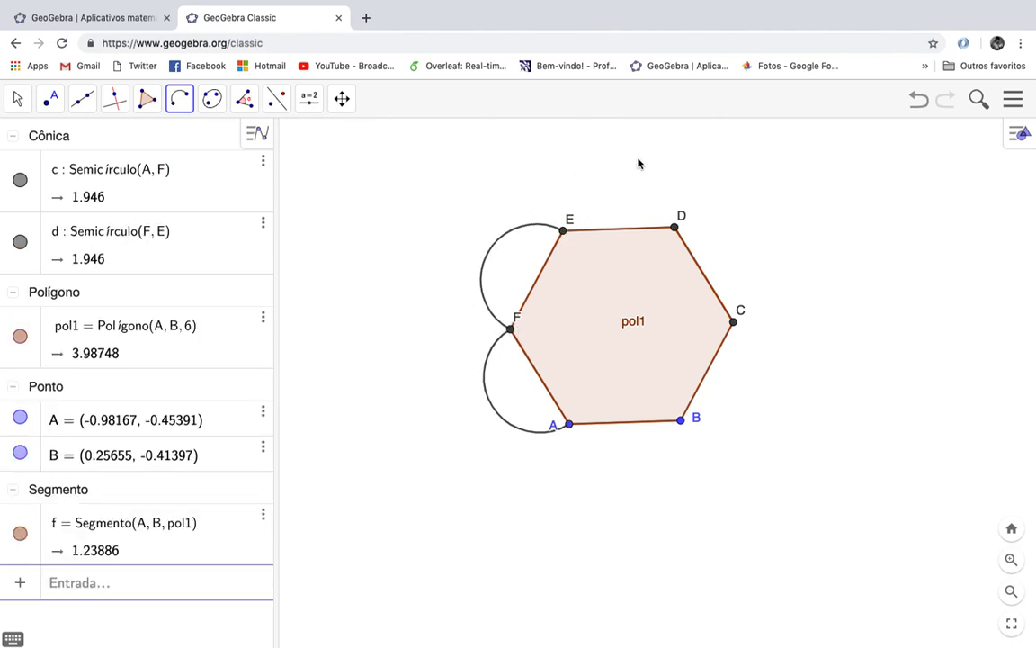
click(563, 231)
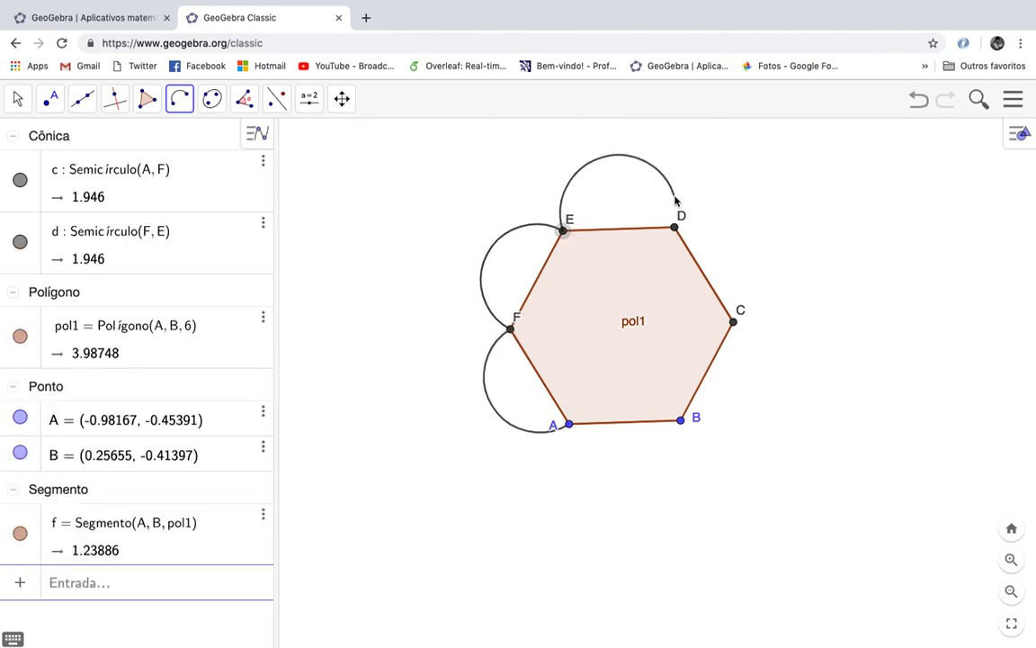
click(676, 229)
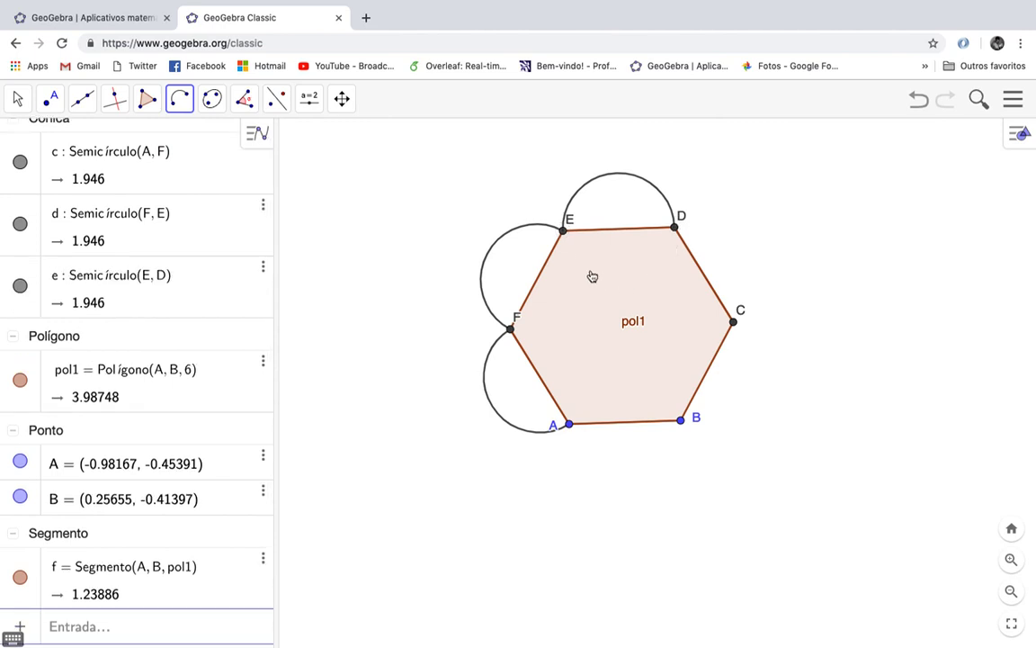
Step: Draw outward semicircles on the remaining hexagon sides, from D to C, C to B and B to A
click(675, 229)
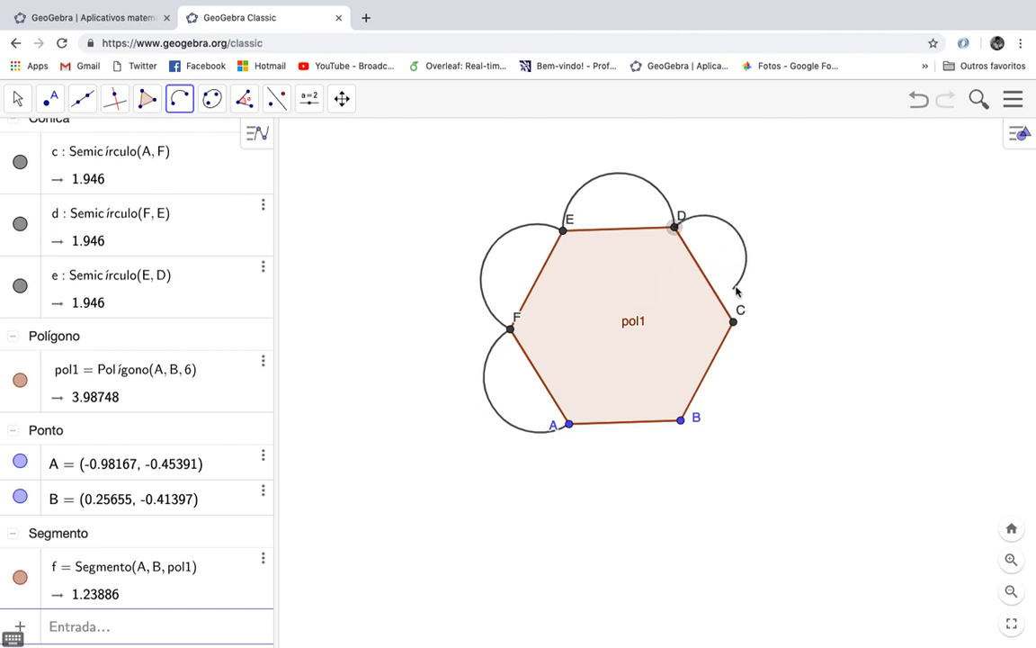
click(735, 322)
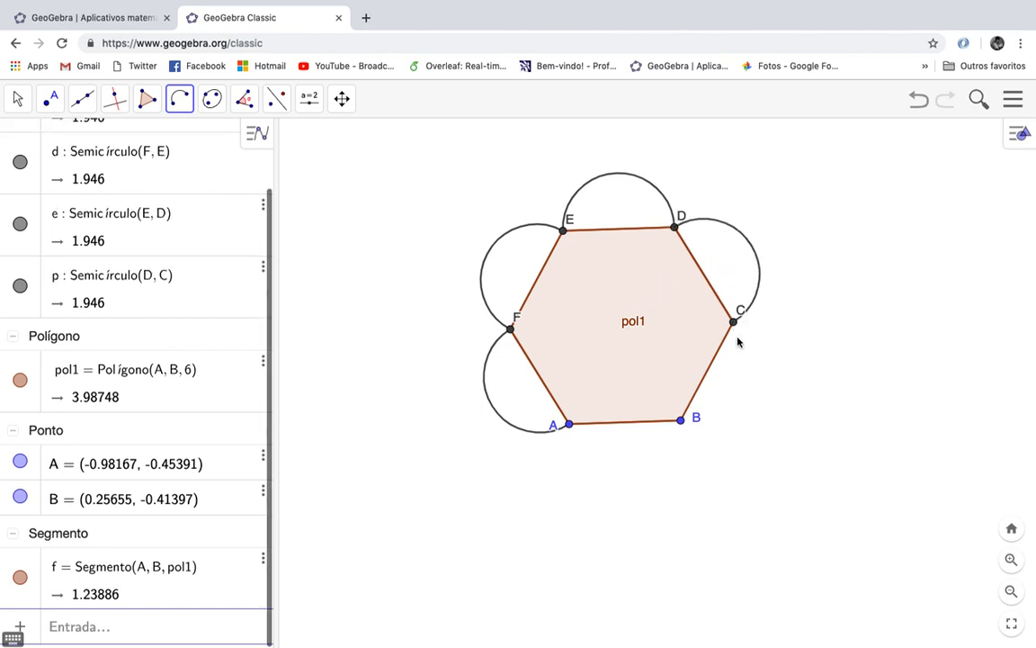
click(736, 323)
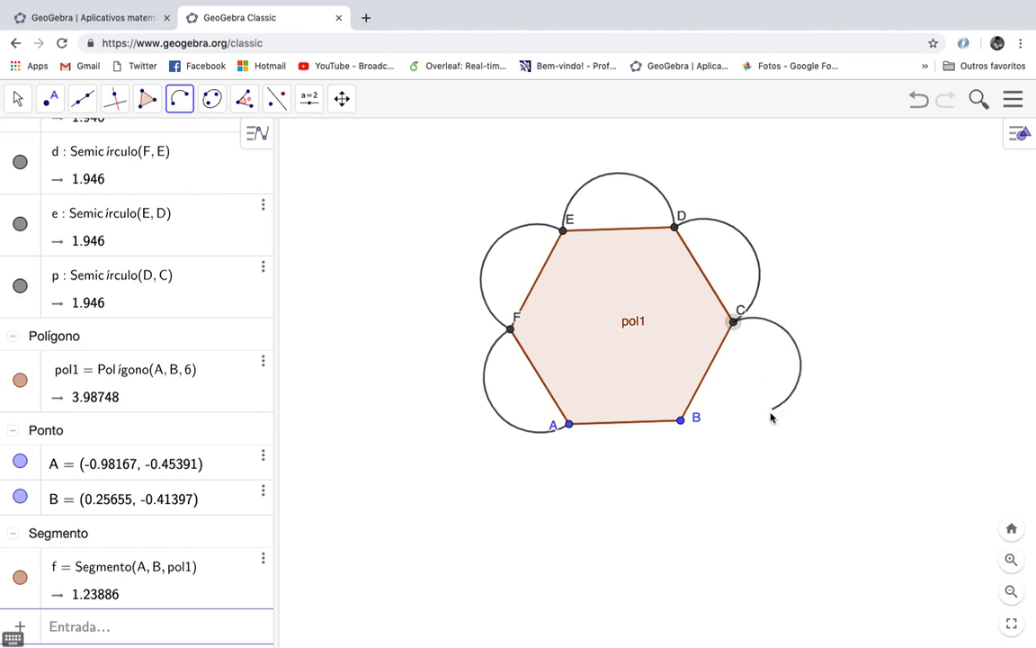
click(682, 426)
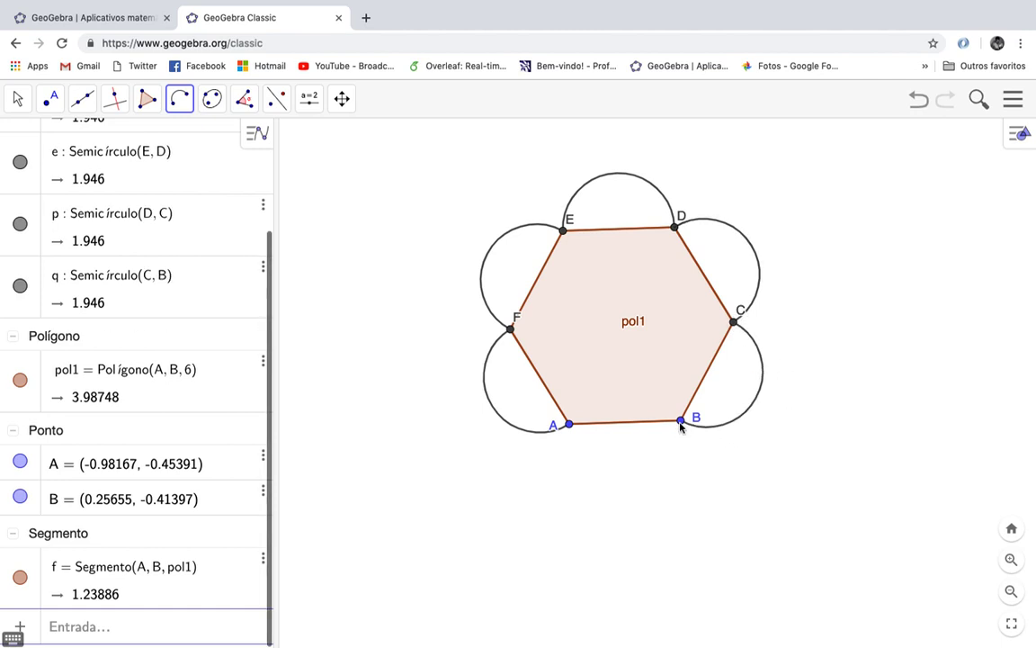
click(681, 427)
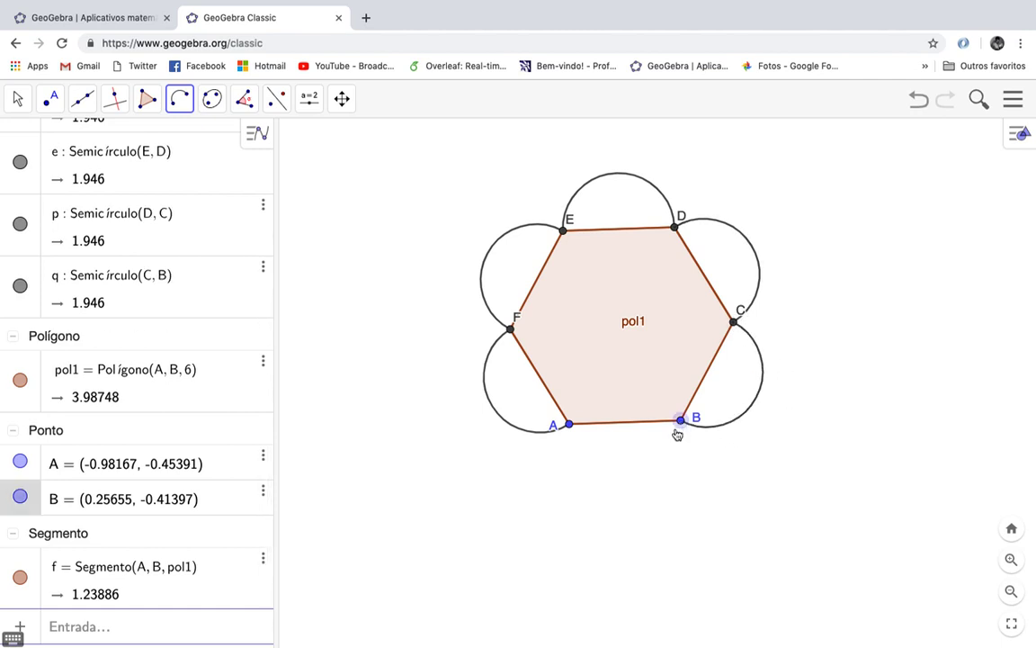
click(569, 425)
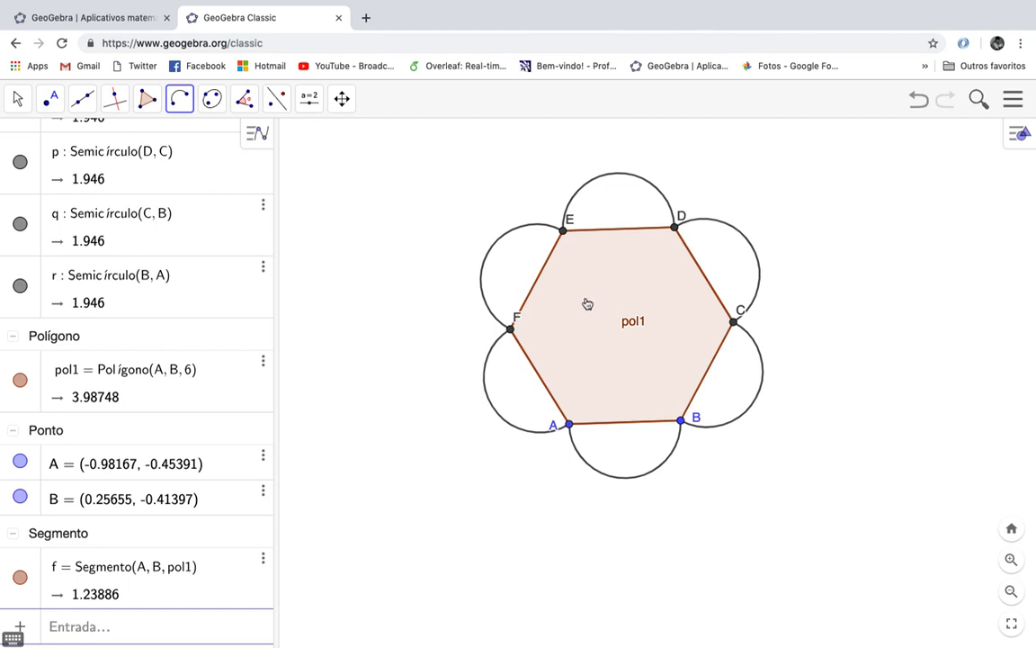
Step: Colour the semicircle through A and F pink and set its fill opacity to 50
click(1020, 136)
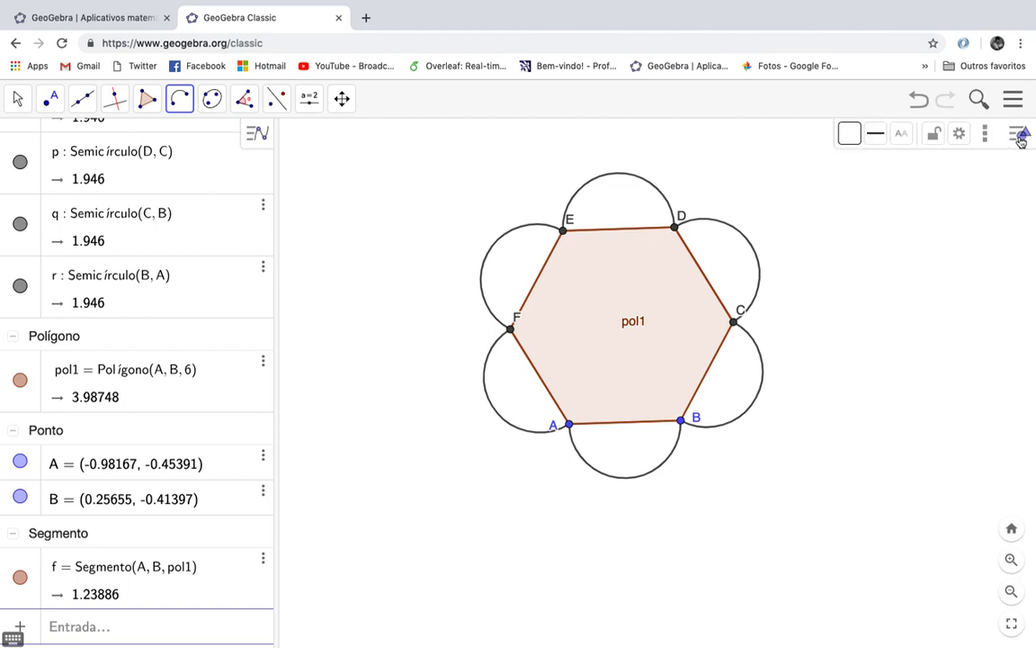
click(1020, 137)
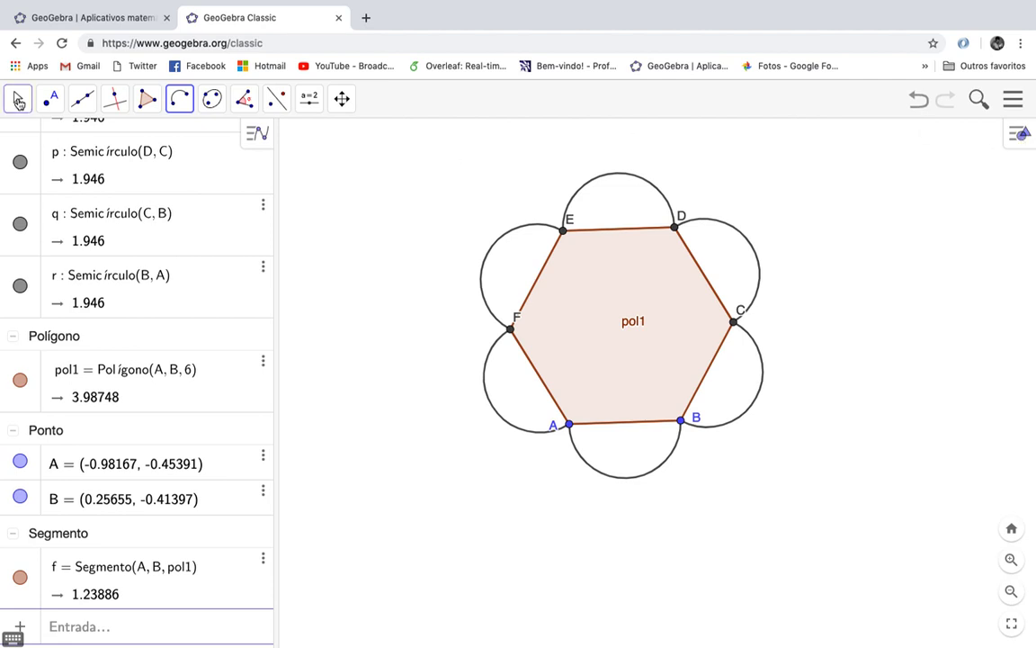
click(18, 101)
click(58, 146)
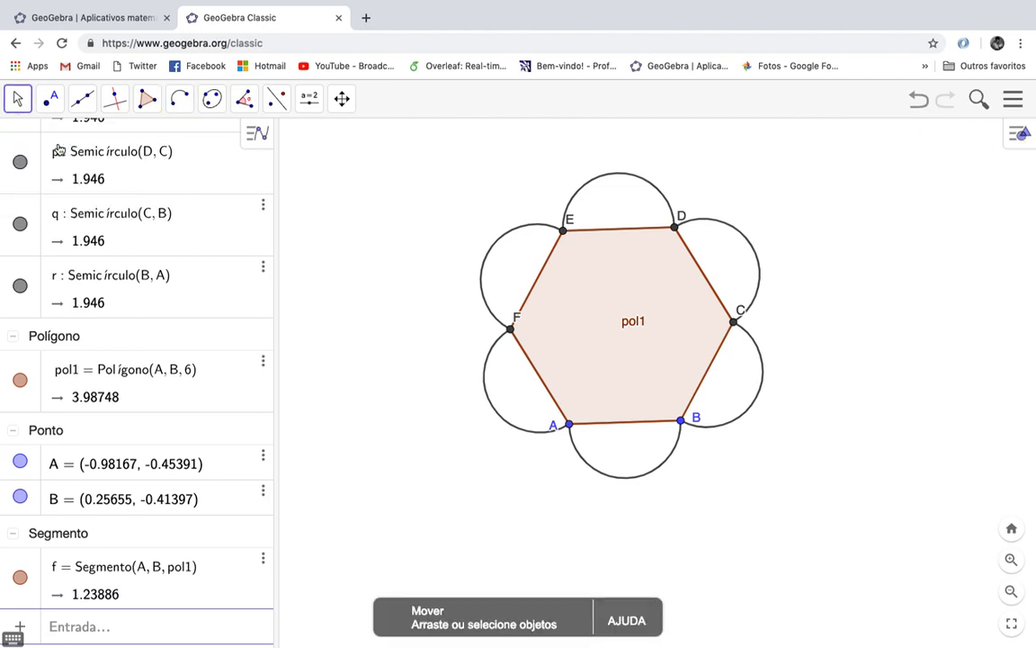
click(1023, 142)
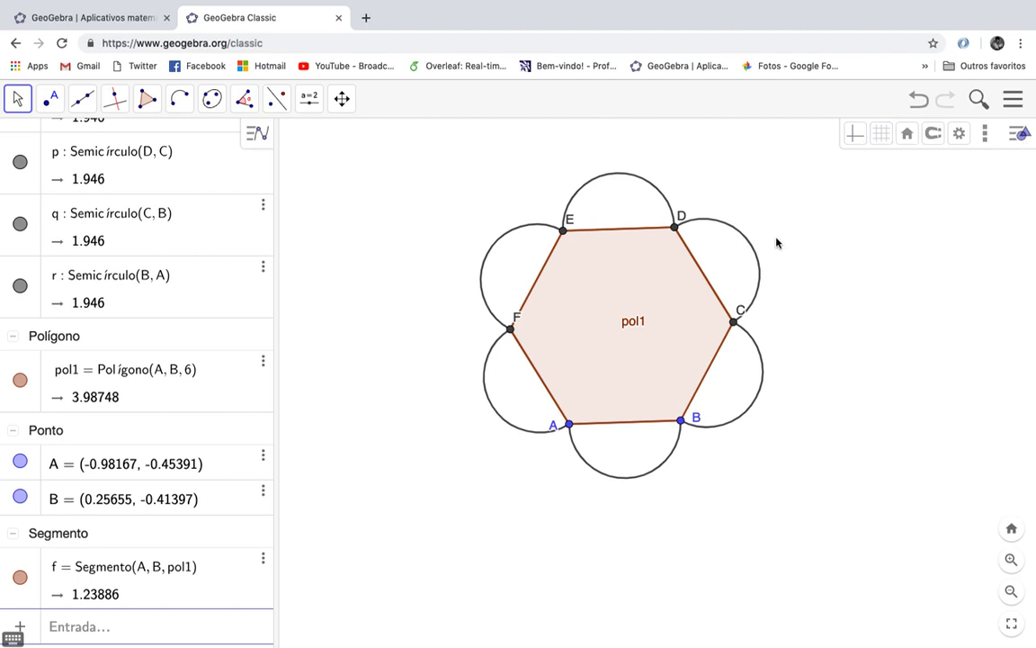
click(486, 386)
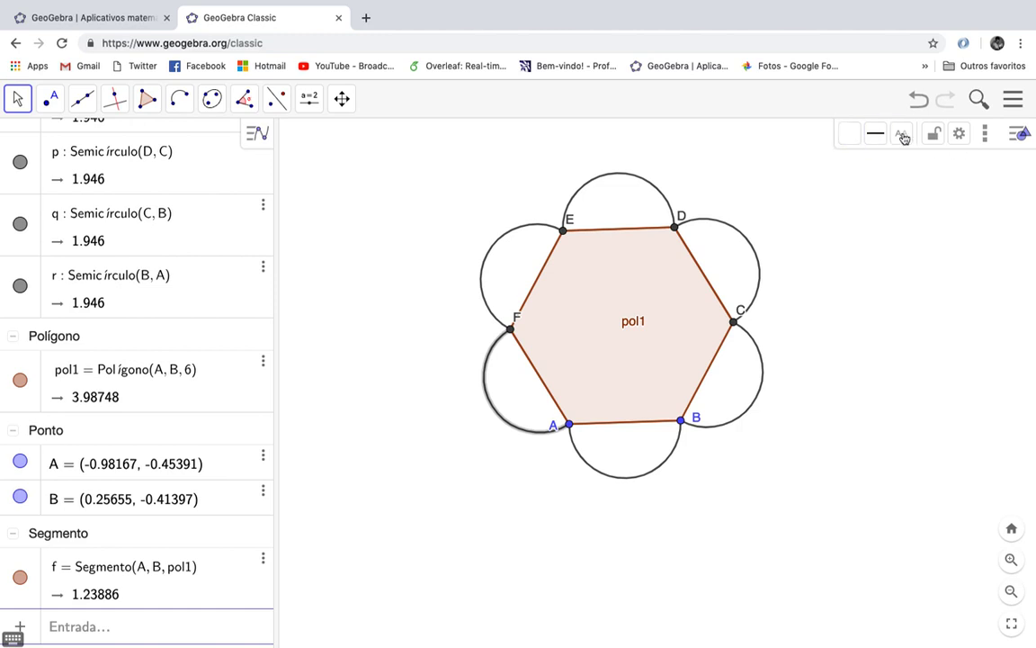
click(852, 137)
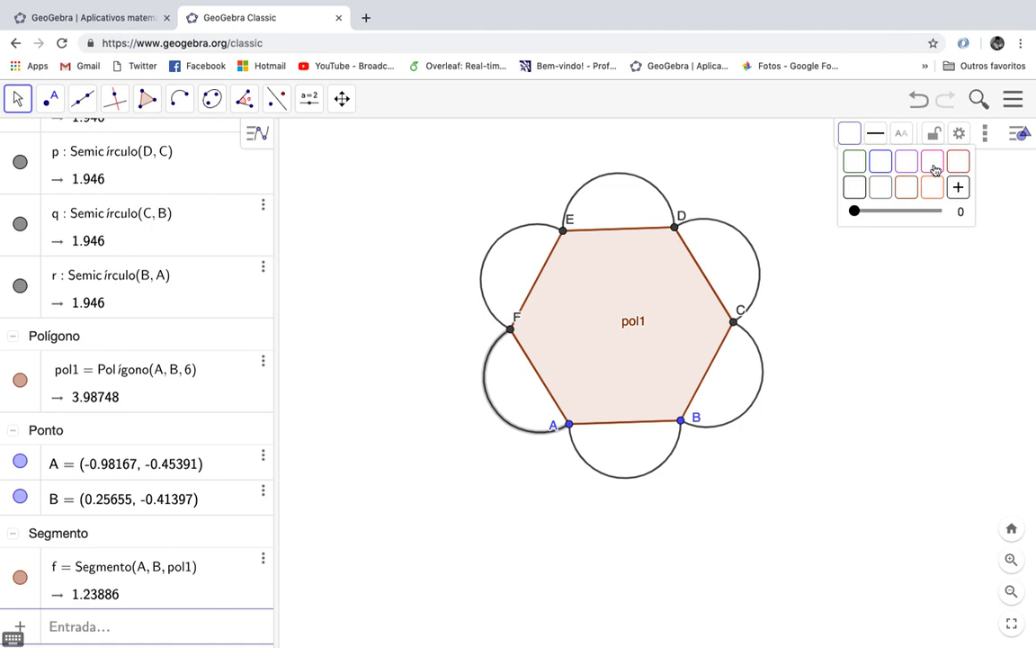
click(933, 168)
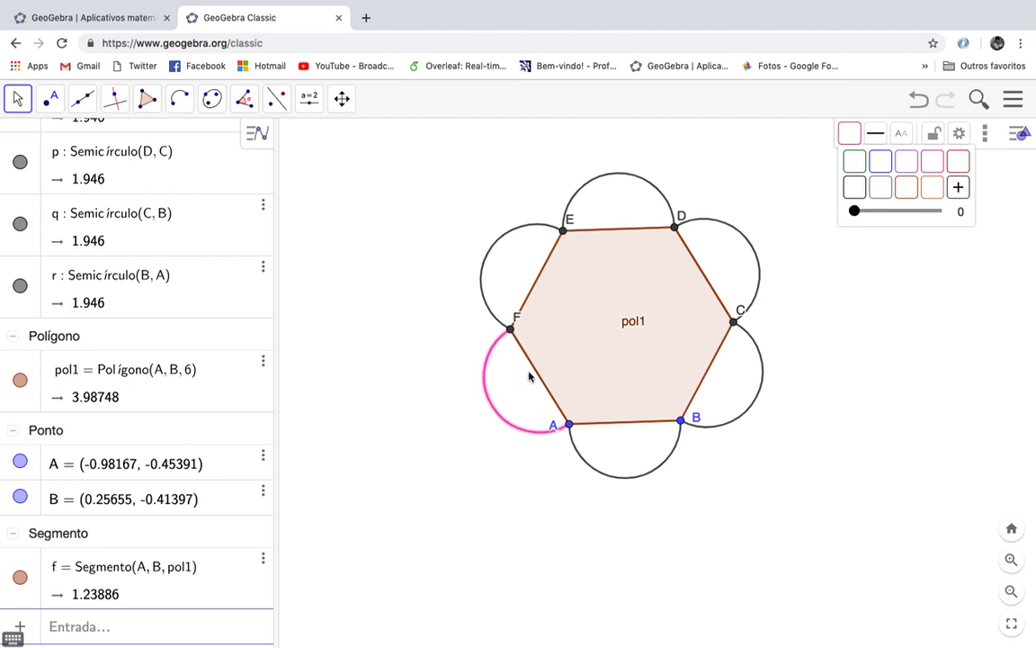
drag(854, 211, 897, 218)
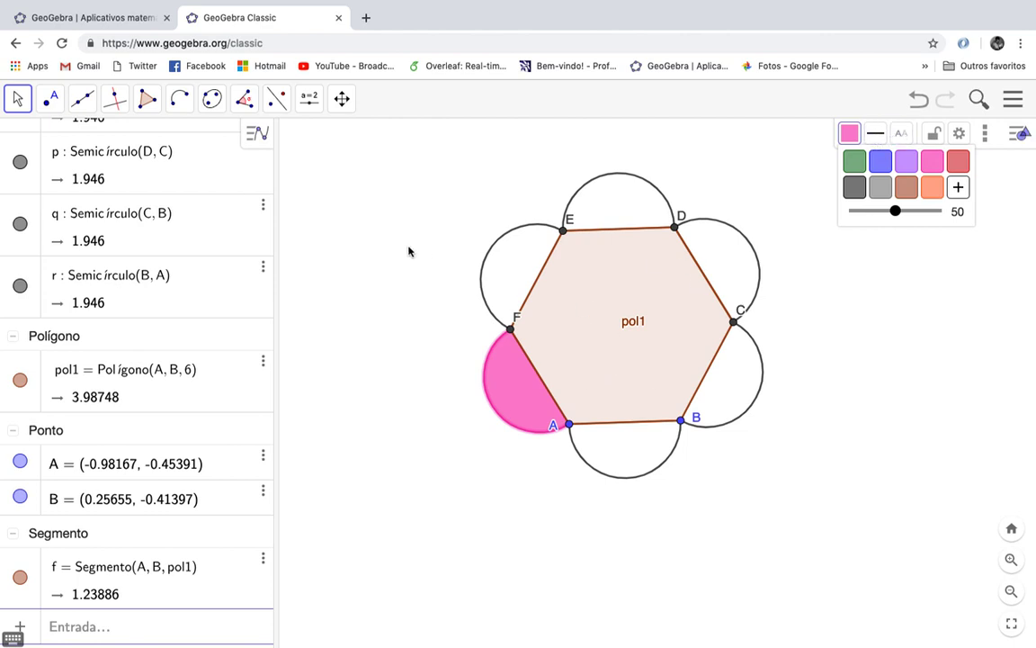
Step: Colour the hexagon orange with a fill opacity of 50 and hide its label
click(588, 312)
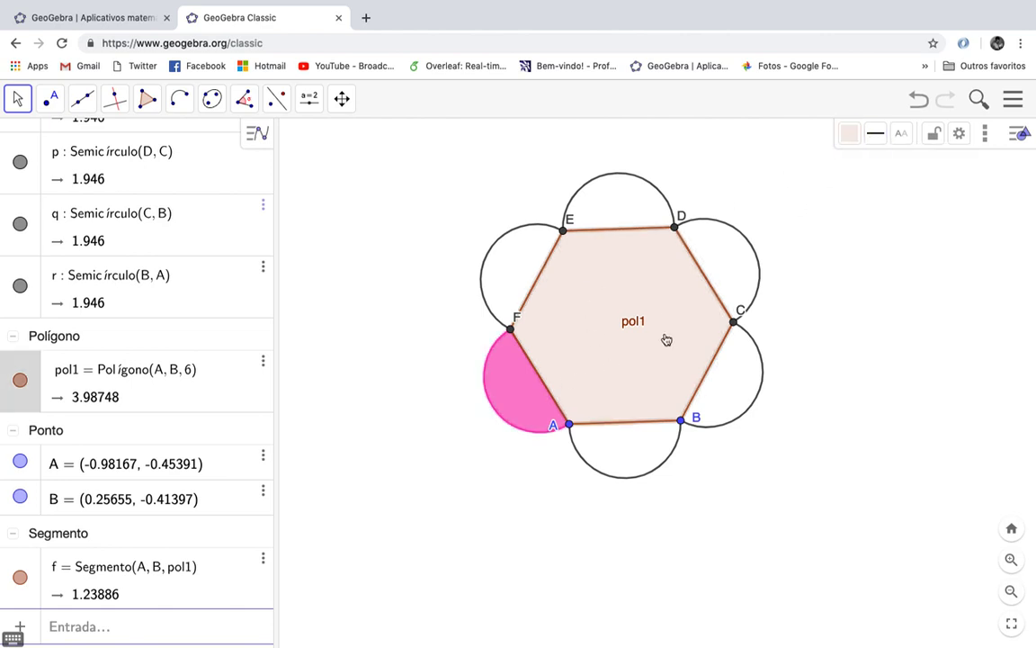
click(850, 139)
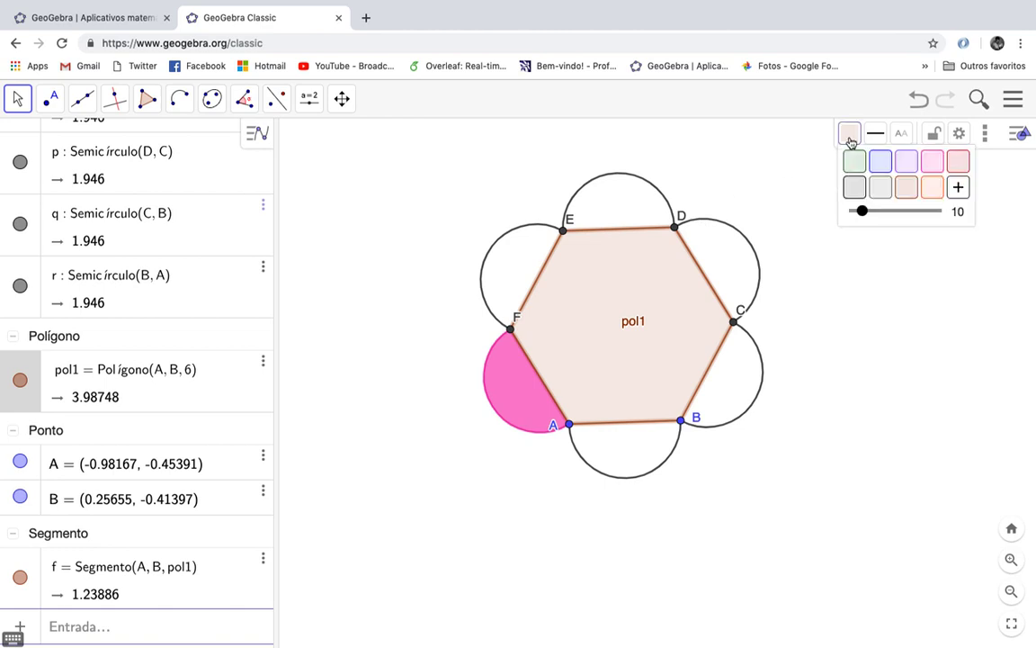
click(933, 188)
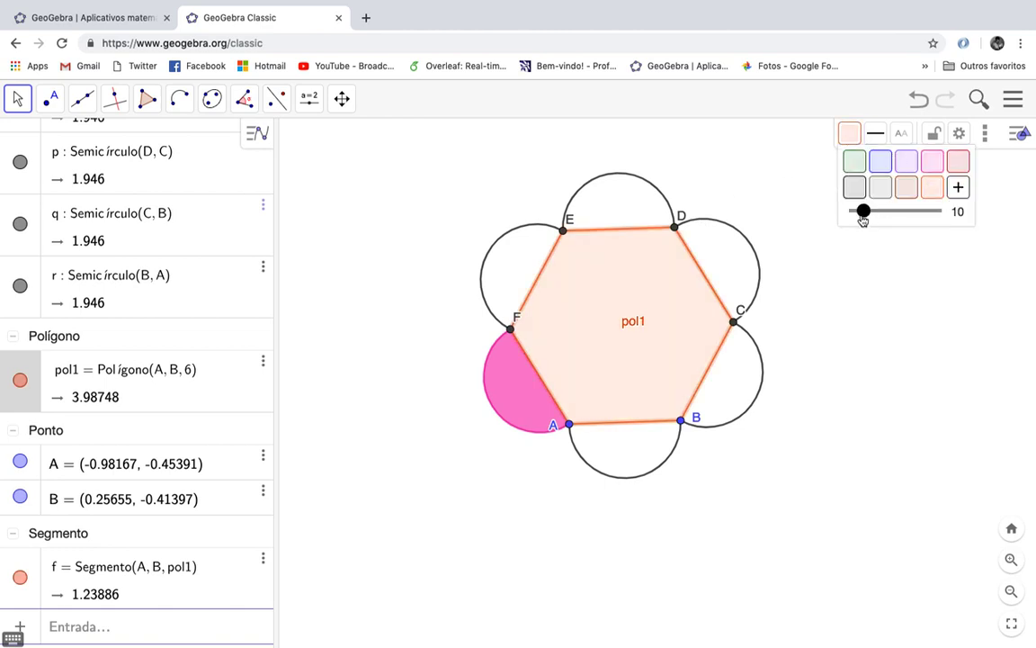
drag(863, 217, 896, 217)
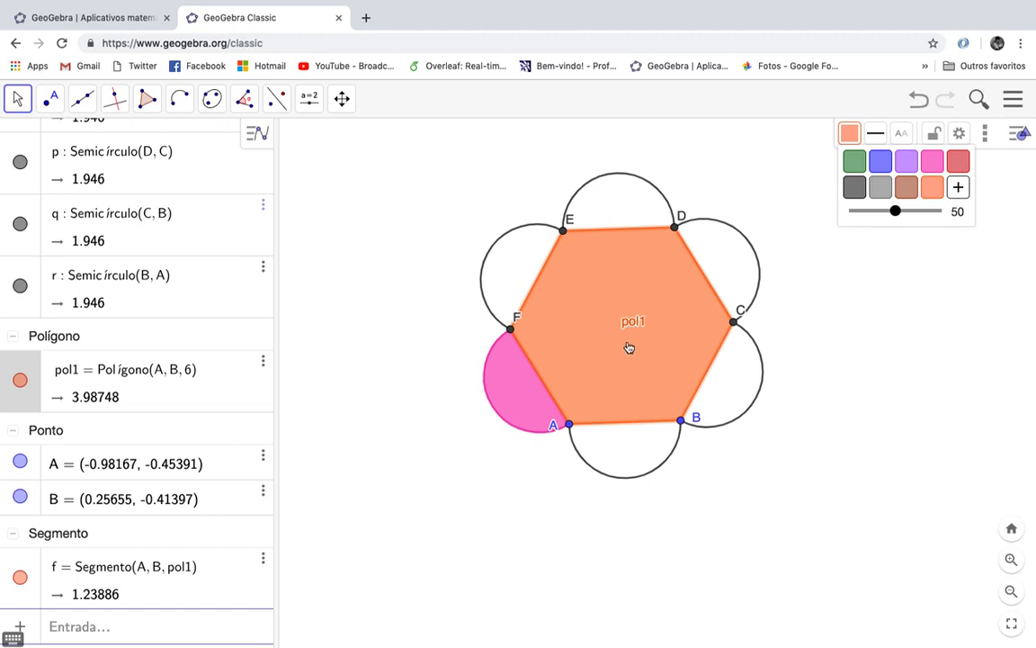
right_click(629, 349)
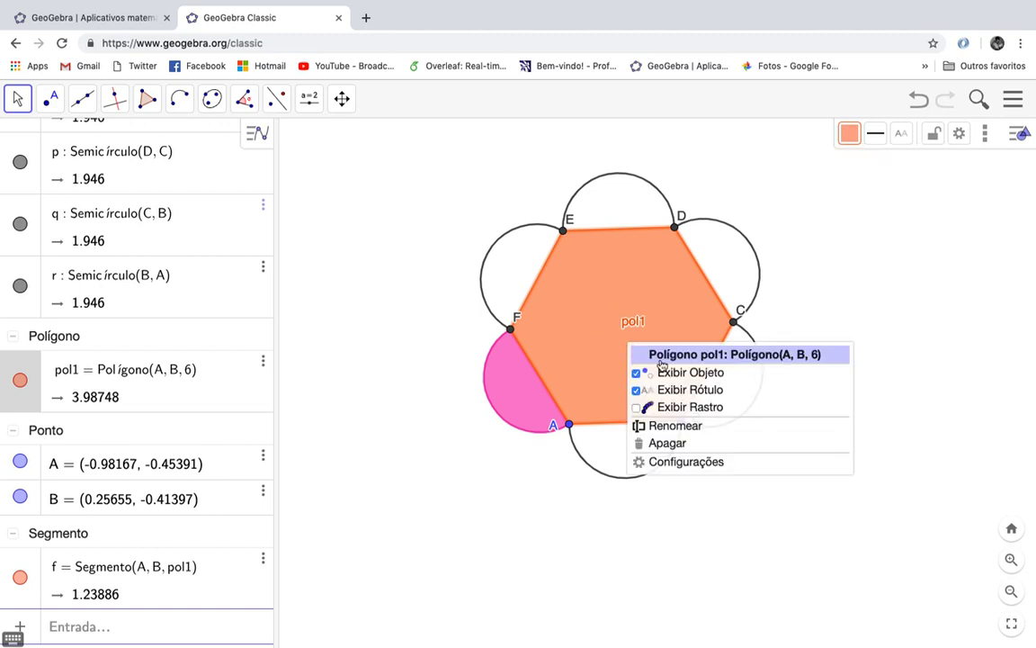
click(636, 391)
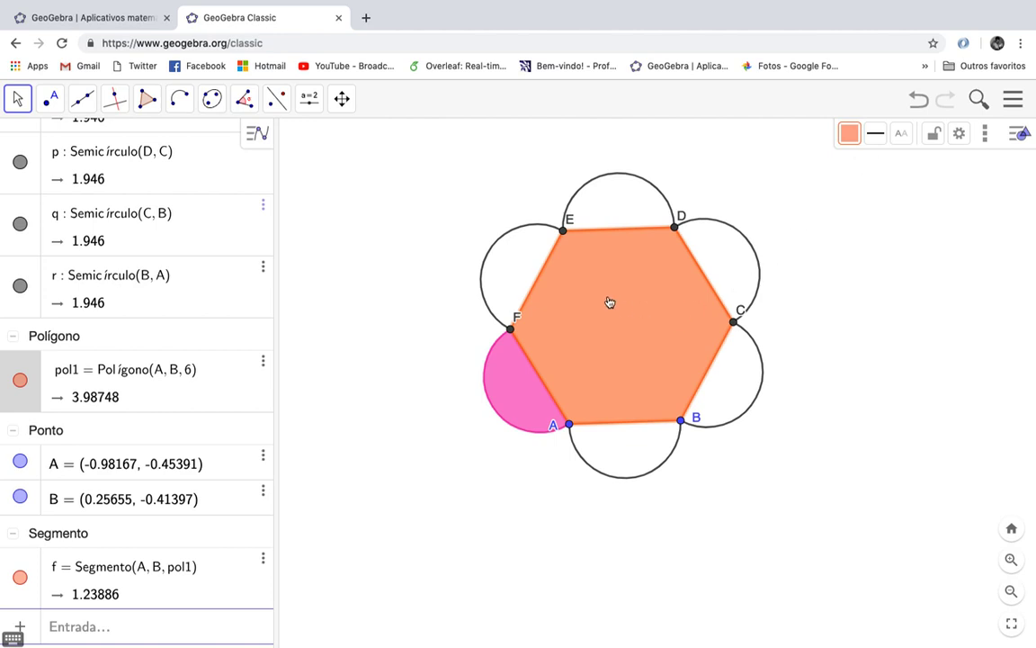
Step: Give the hexagon's outline a dashed line style with a thickness of 8
click(876, 135)
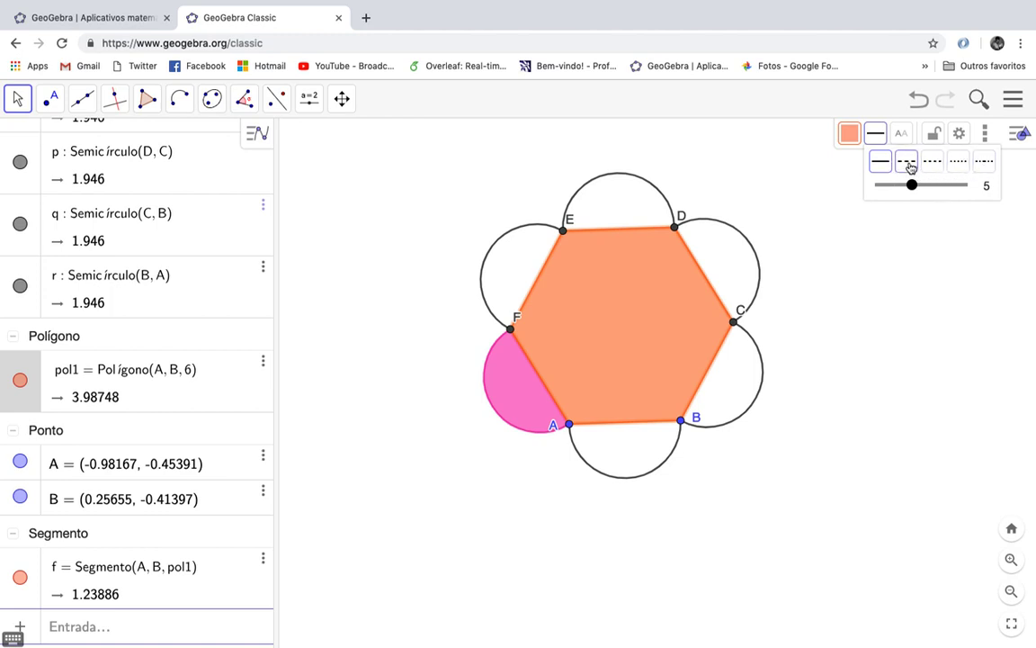
click(907, 163)
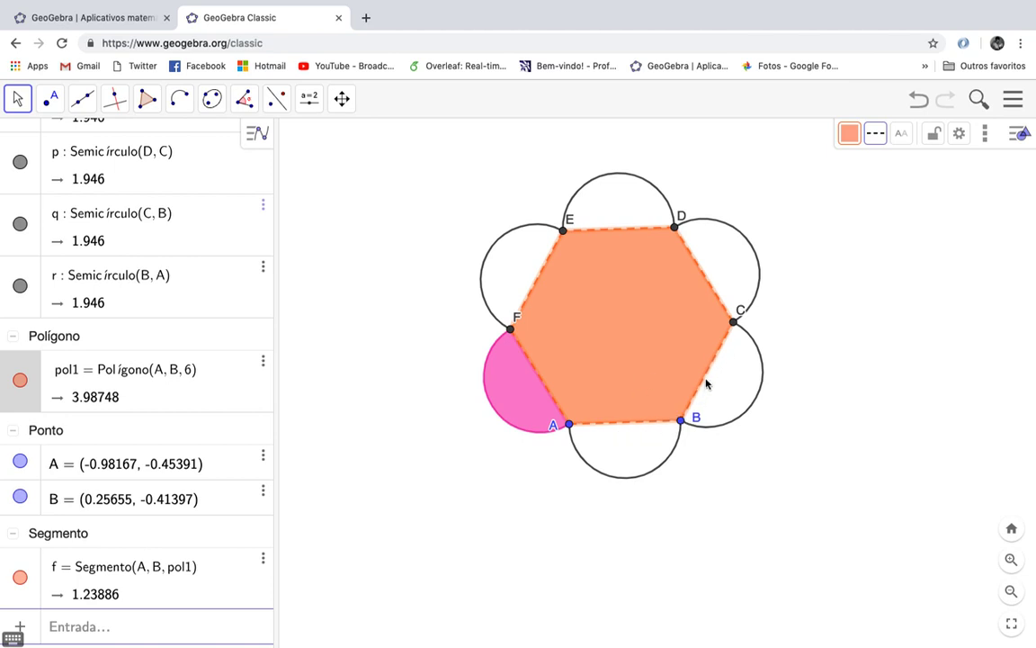
click(878, 135)
mouse_move(912, 186)
mouse_down()
mouse_move(944, 187)
mouse_move(914, 189)
mouse_move(932, 190)
mouse_up()
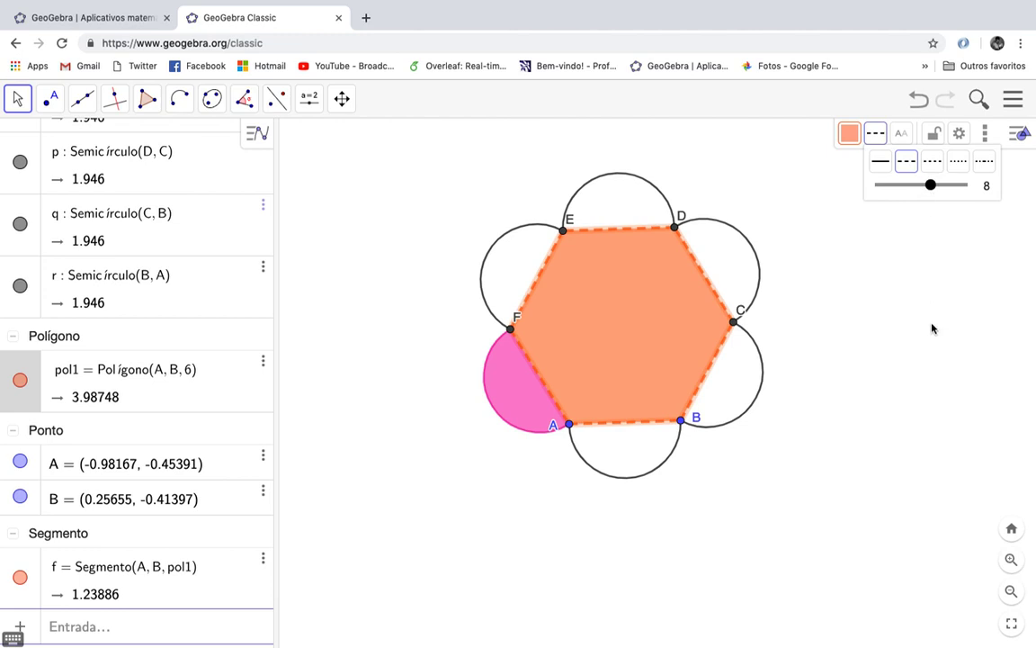
Step: Colour the five remaining semicircles pink together, with a fill opacity of 50 to match the one through A and F
click(482, 277)
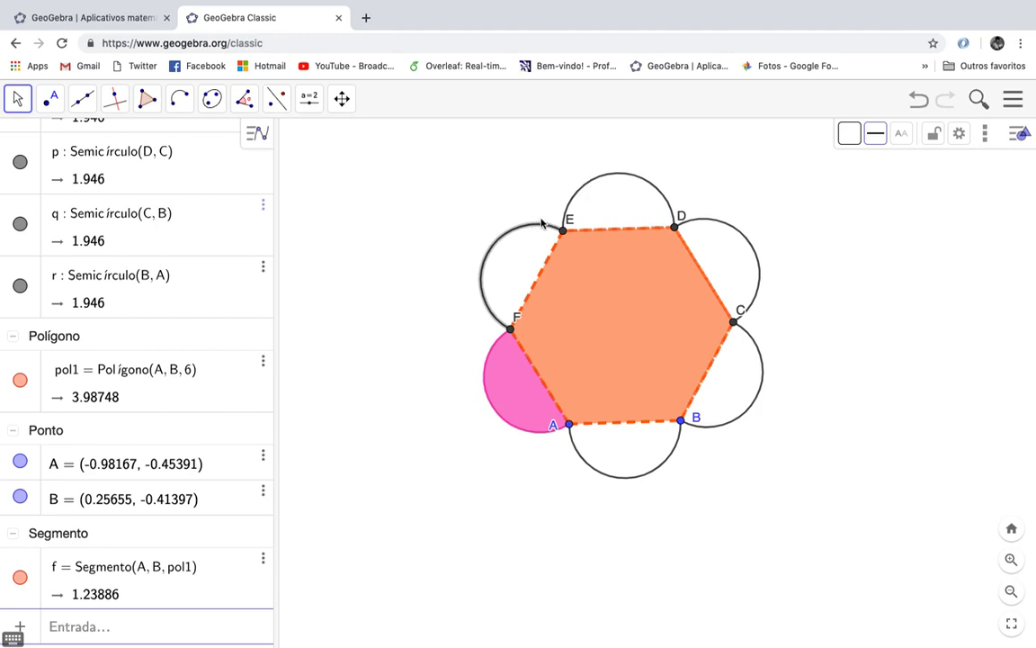
click(599, 183)
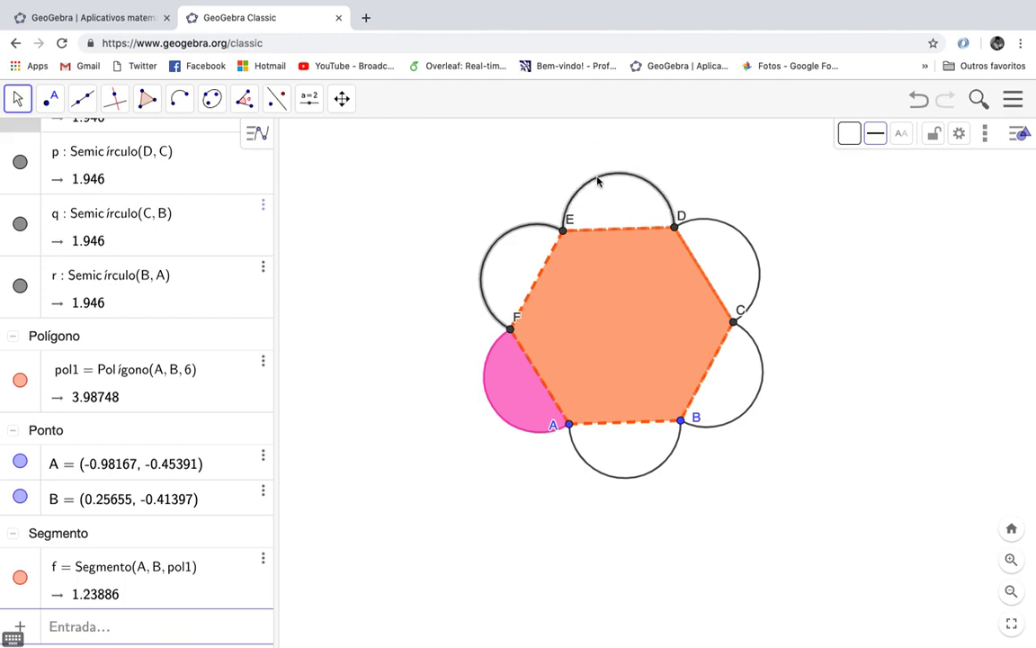
click(721, 227)
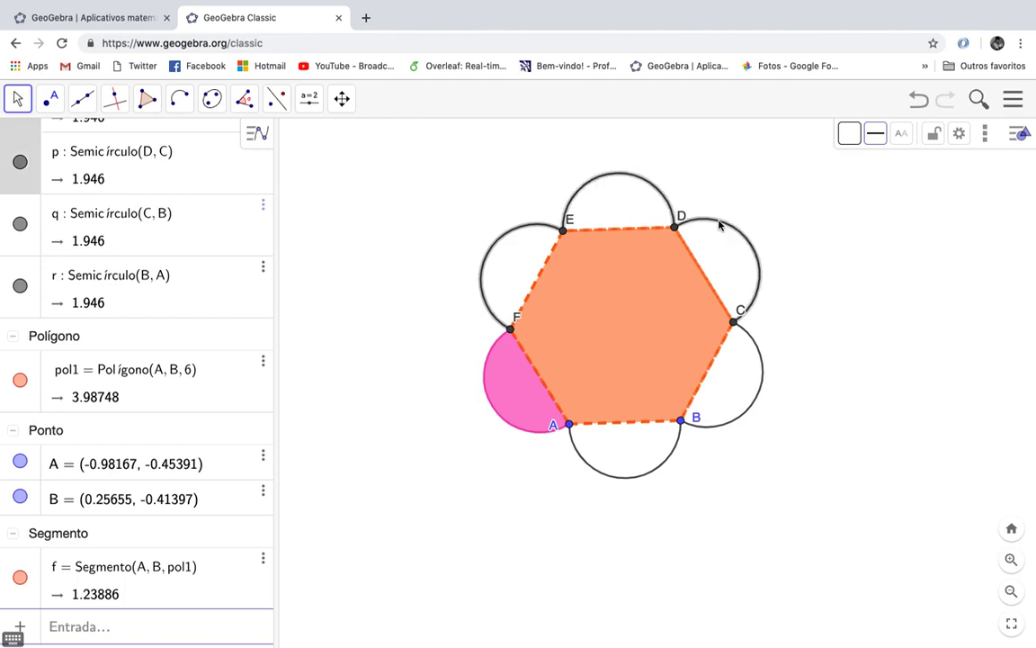
click(763, 360)
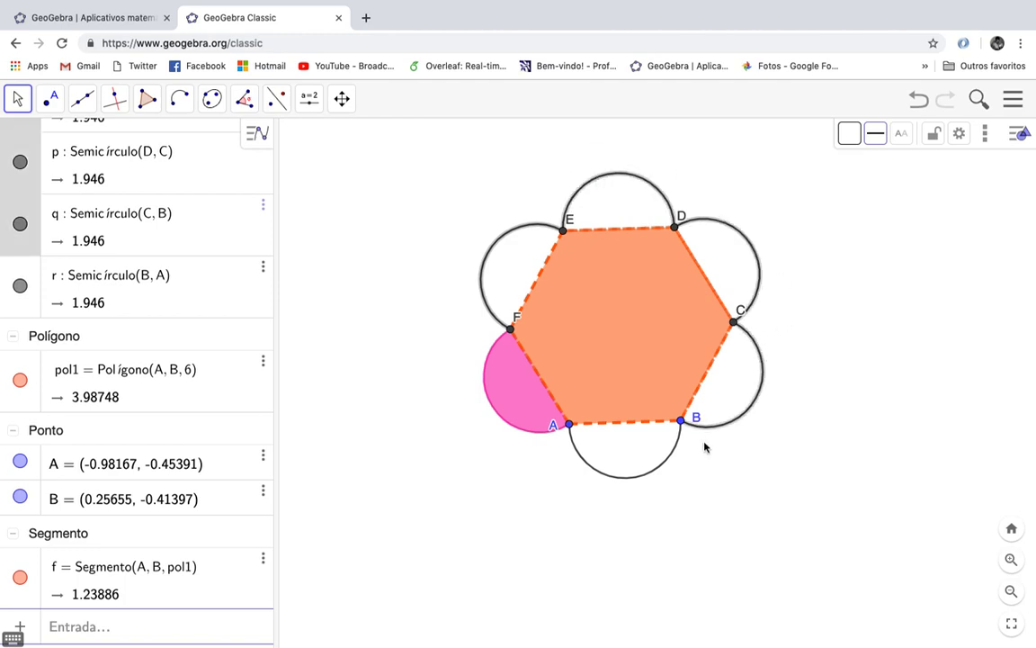
click(676, 460)
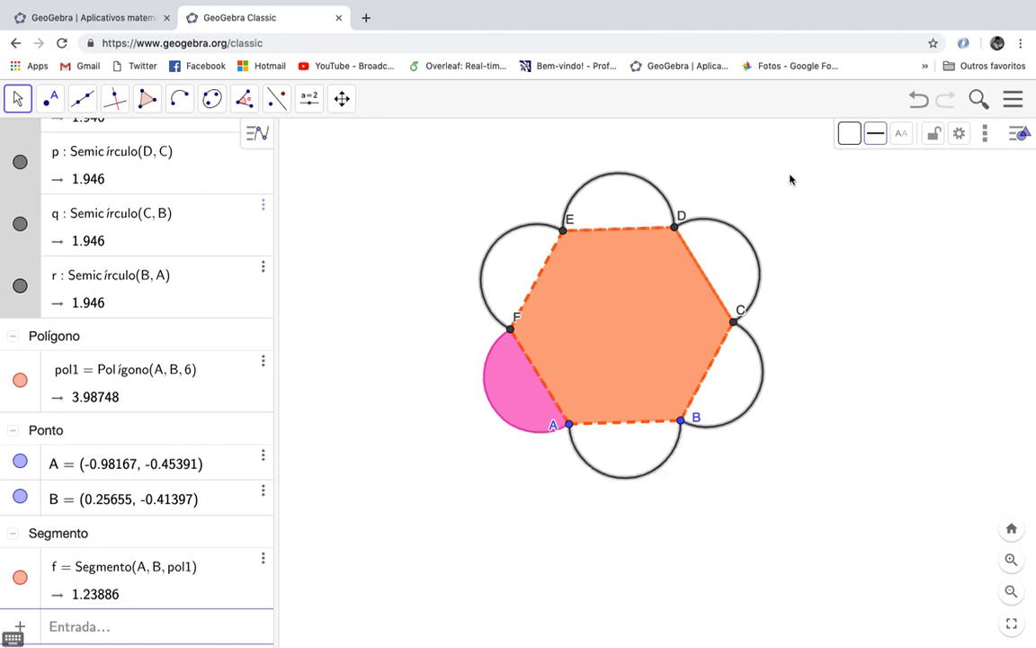
click(845, 137)
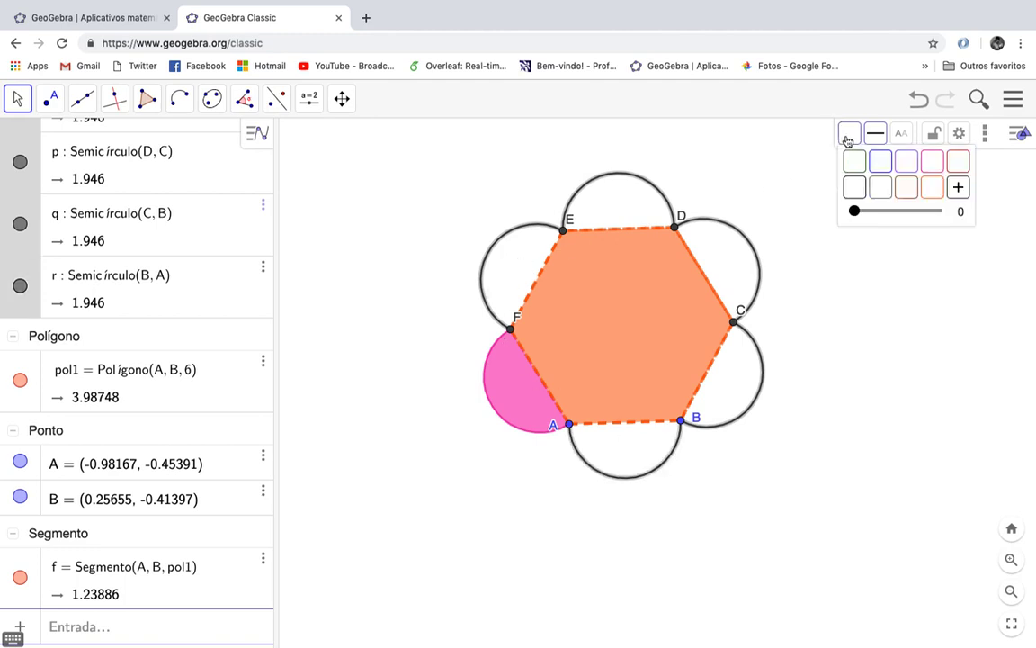
click(932, 162)
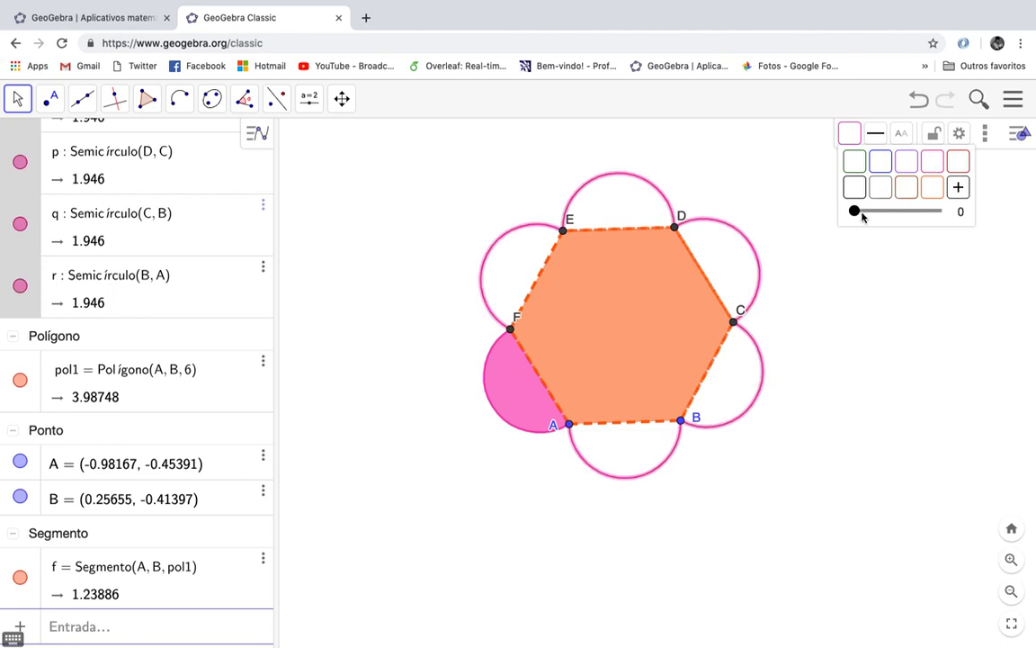
drag(854, 211, 896, 212)
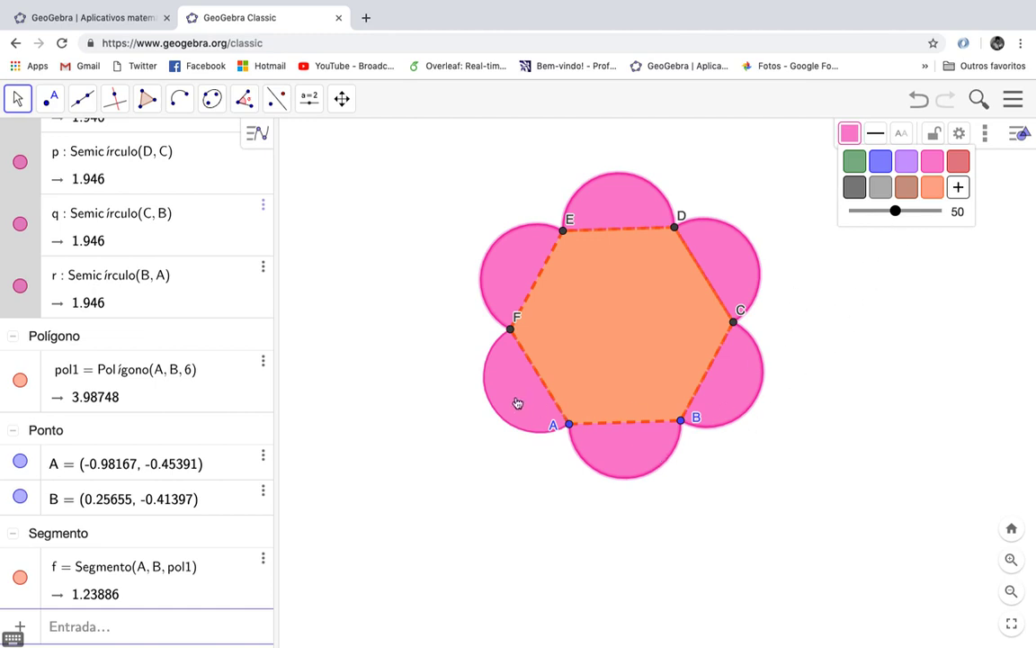
key(Escape)
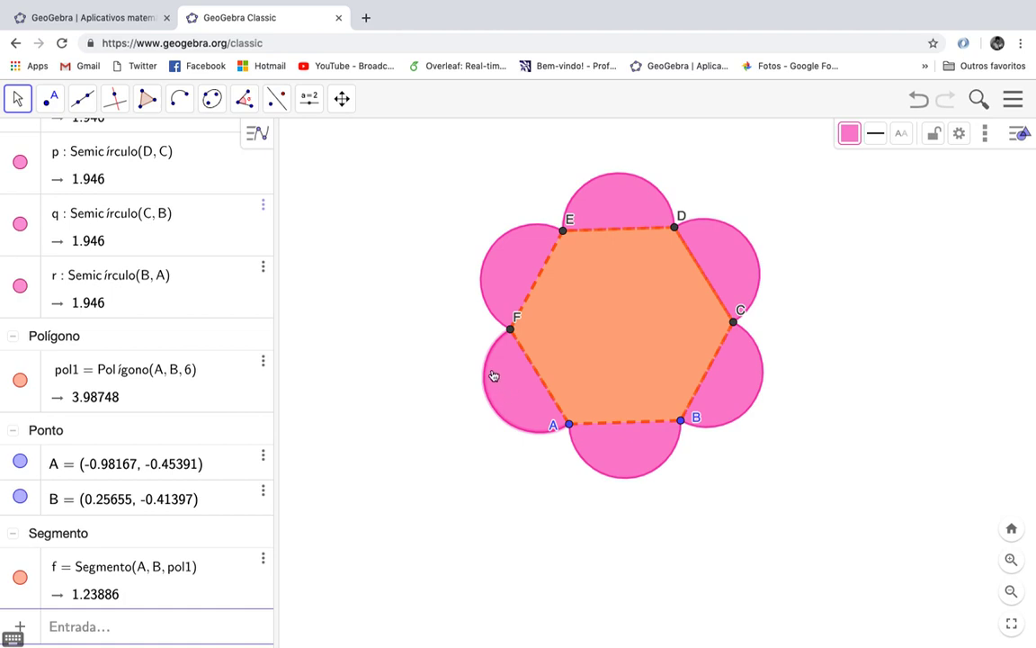
click(489, 363)
click(850, 133)
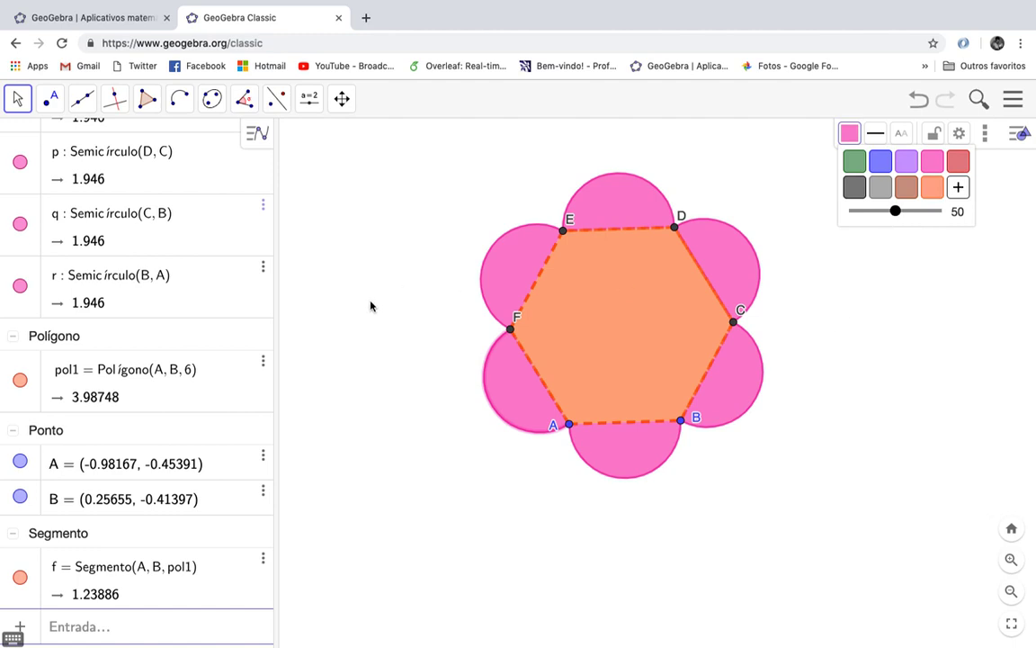
Step: Select all six hexagon vertices, A to F, and hide their labels (Esconder)
right_click(569, 430)
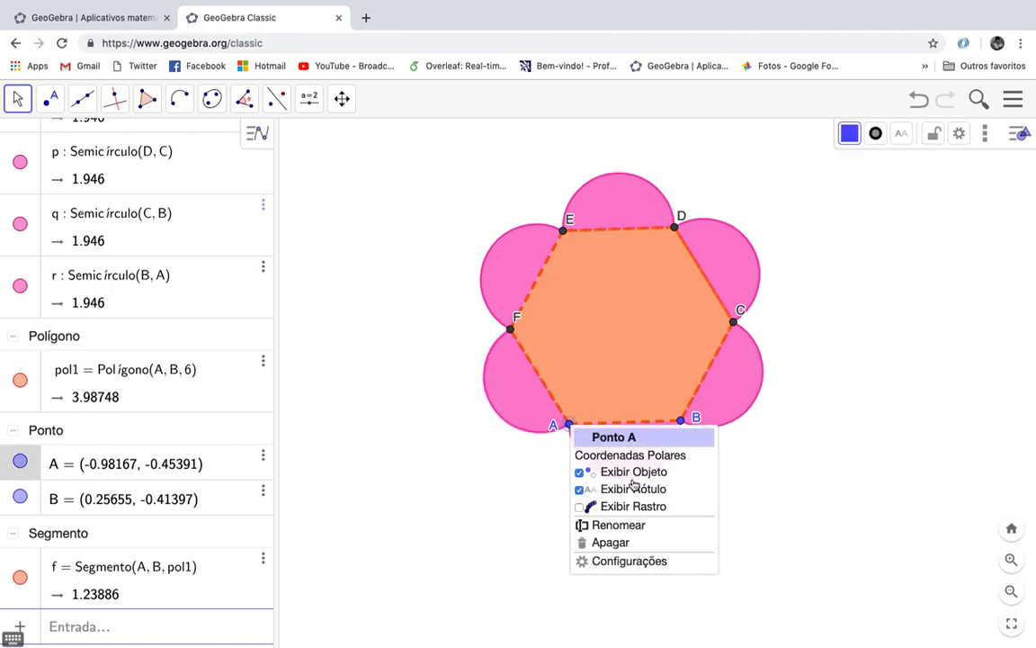
click(413, 481)
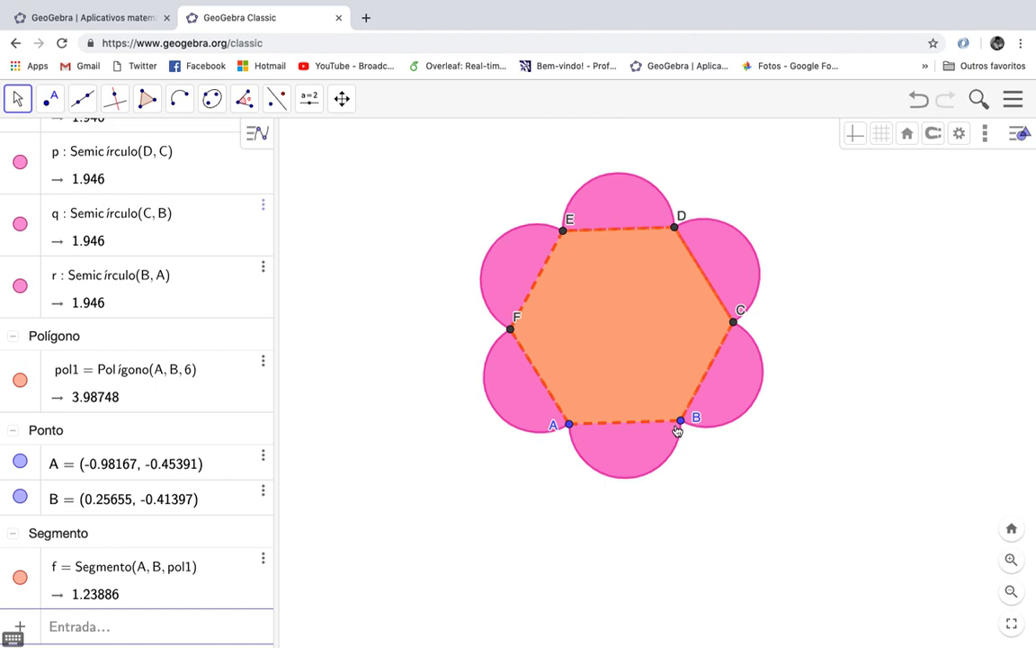
click(511, 327)
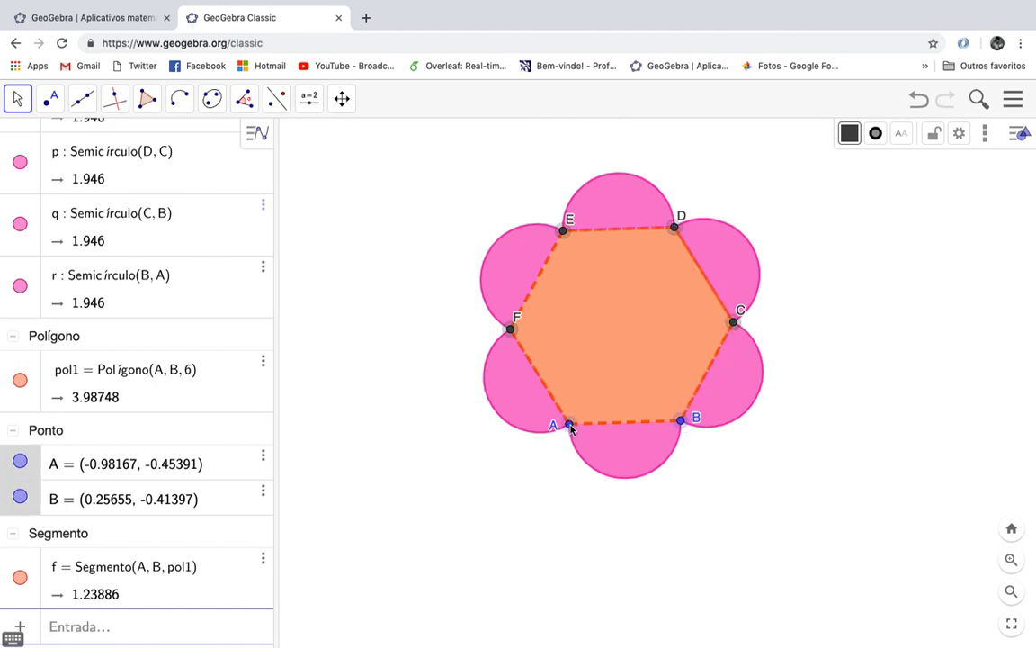
click(902, 134)
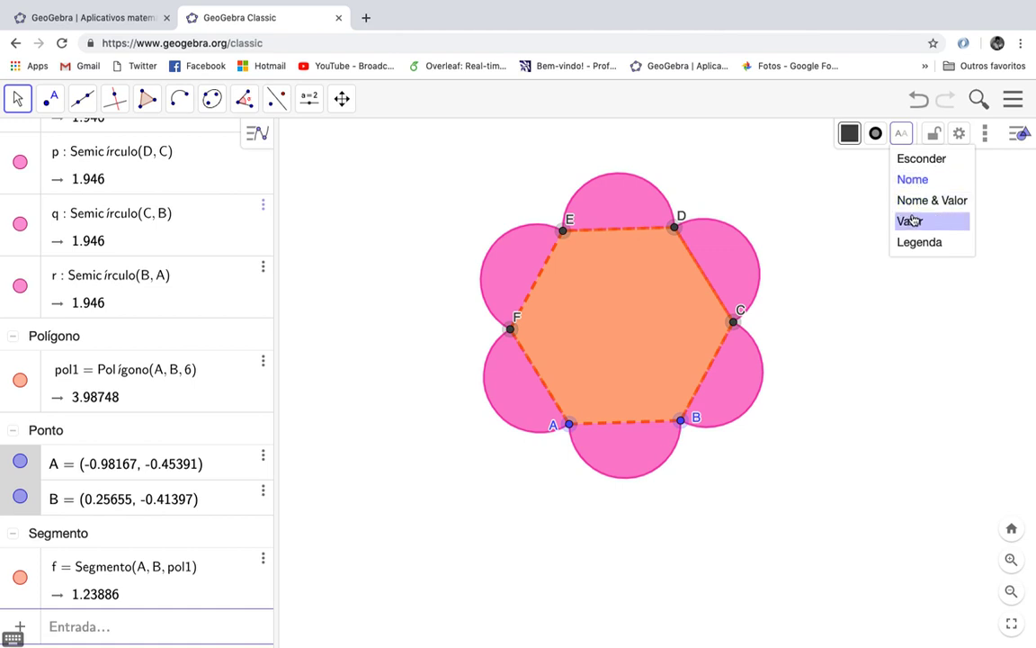
click(919, 168)
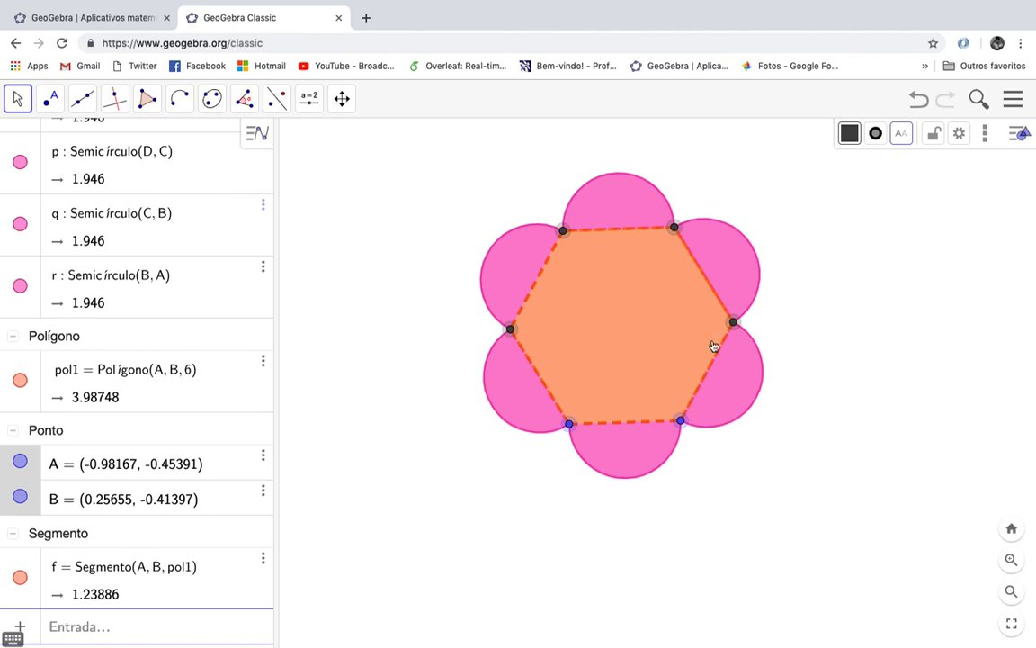
Step: Hide the six selected vertex points by turning off their object display (Exibir Objeto)
right_click(682, 423)
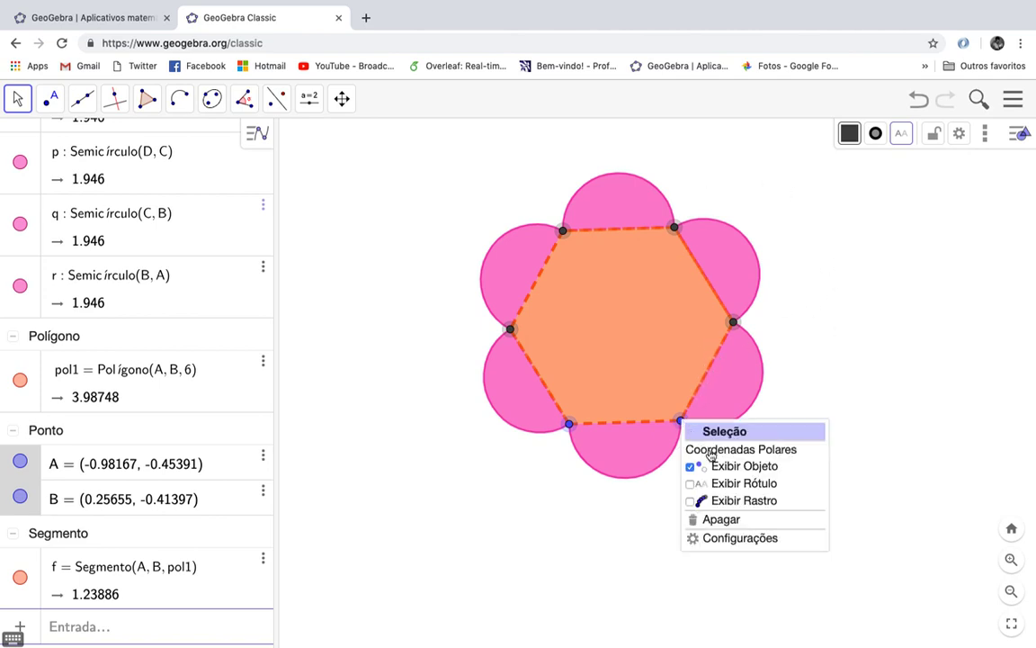
click(691, 466)
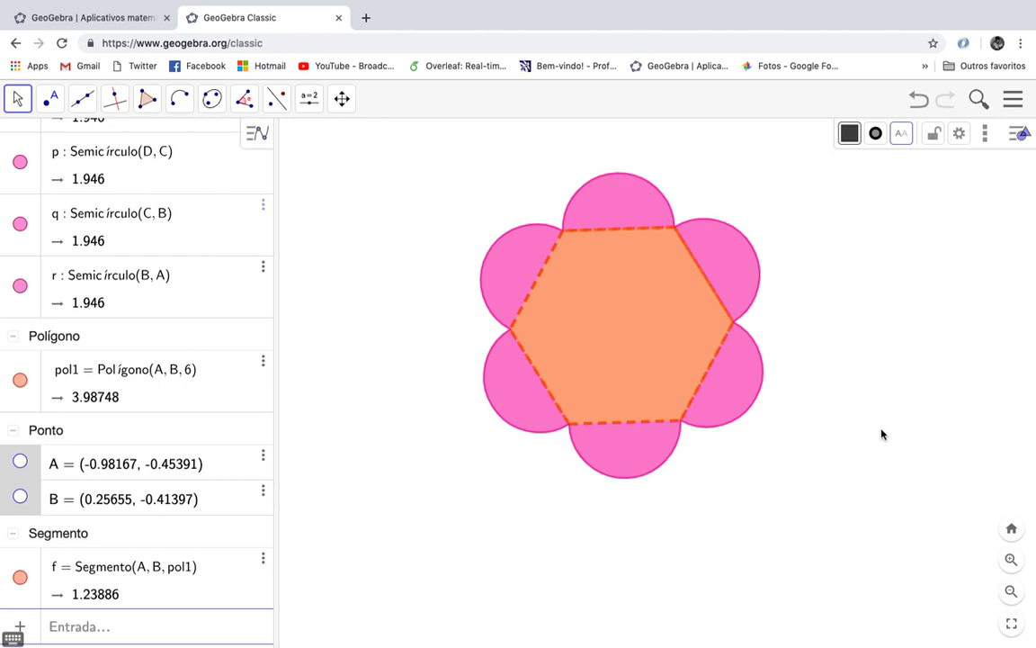
click(18, 98)
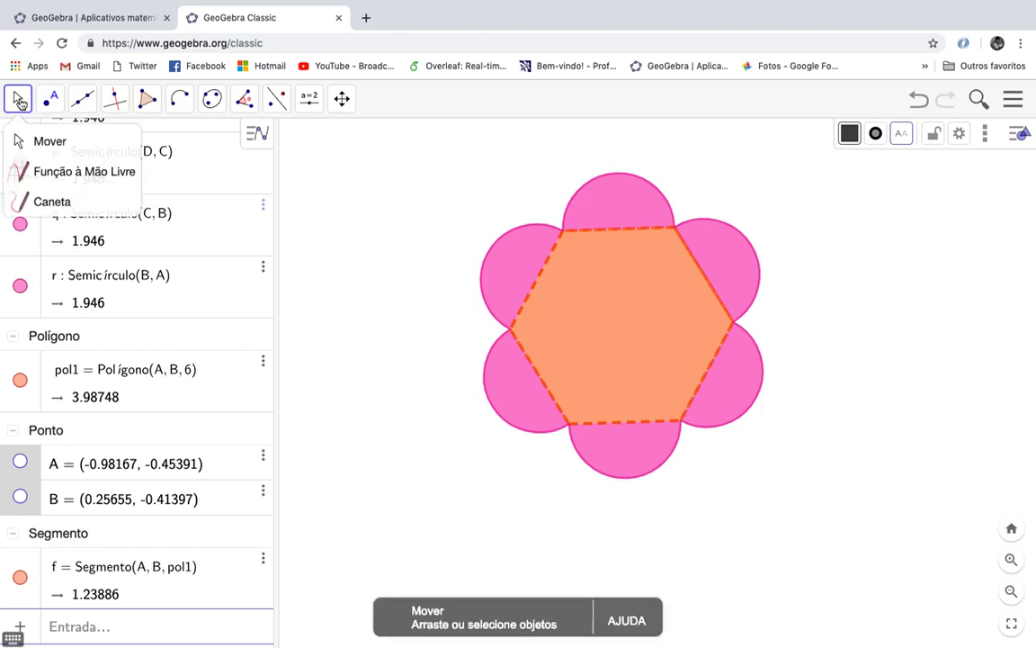
click(82, 98)
click(18, 98)
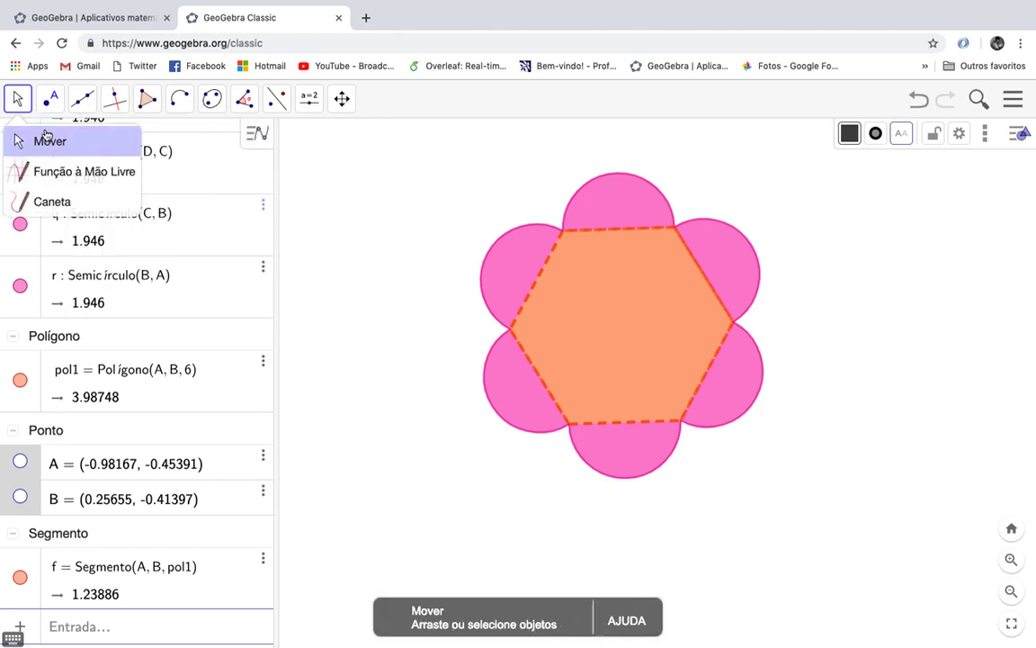
click(47, 139)
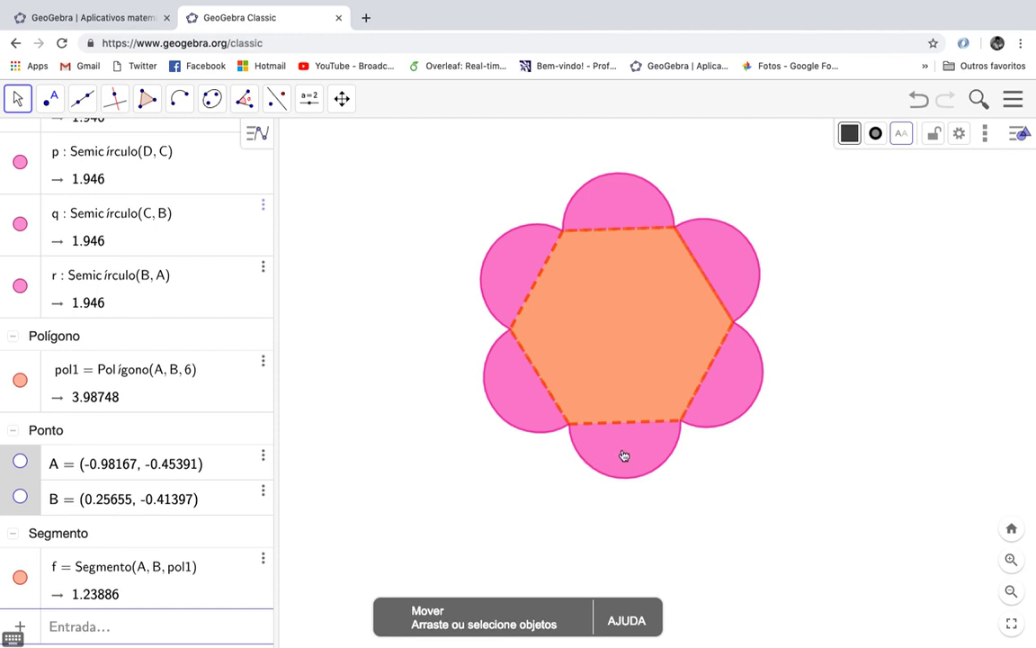
right_click(519, 401)
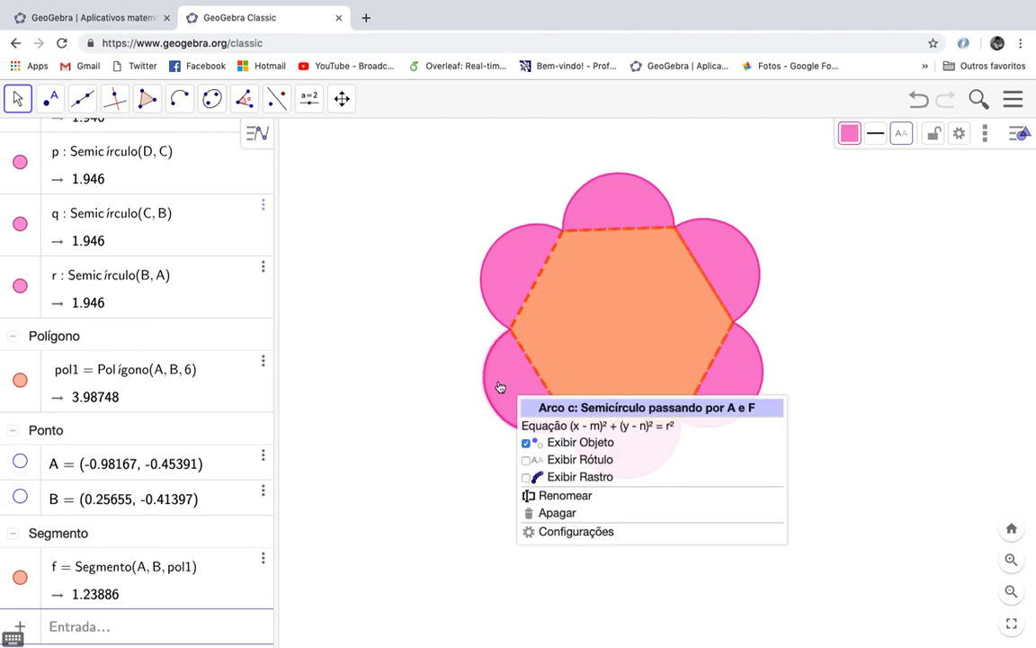
click(504, 273)
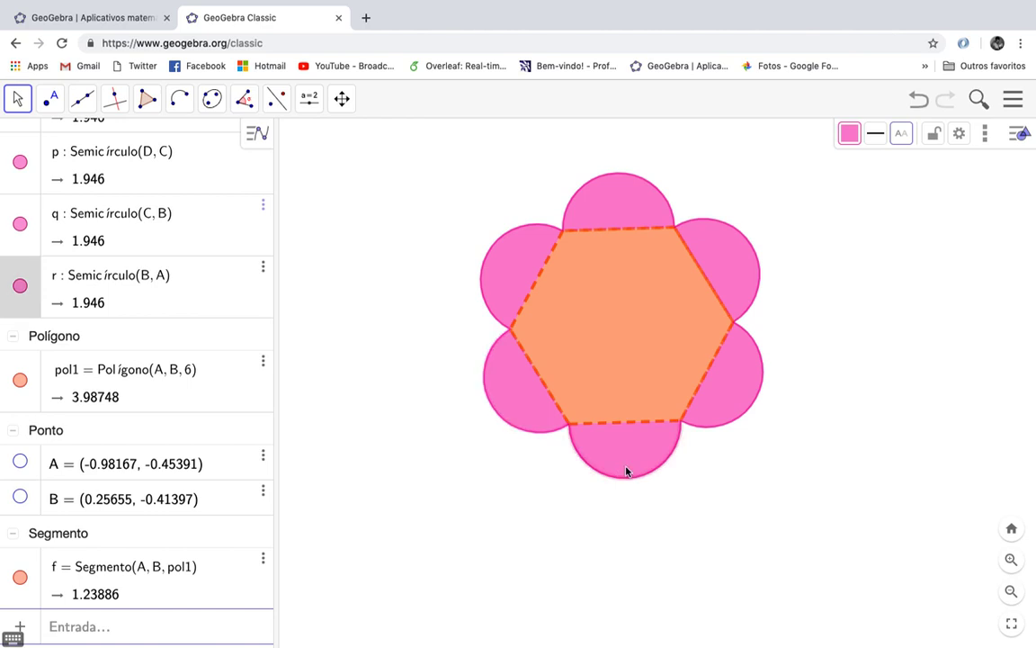
Step: Colour the semicircle through D and C red (#FF0000) in its object settings
right_click(529, 408)
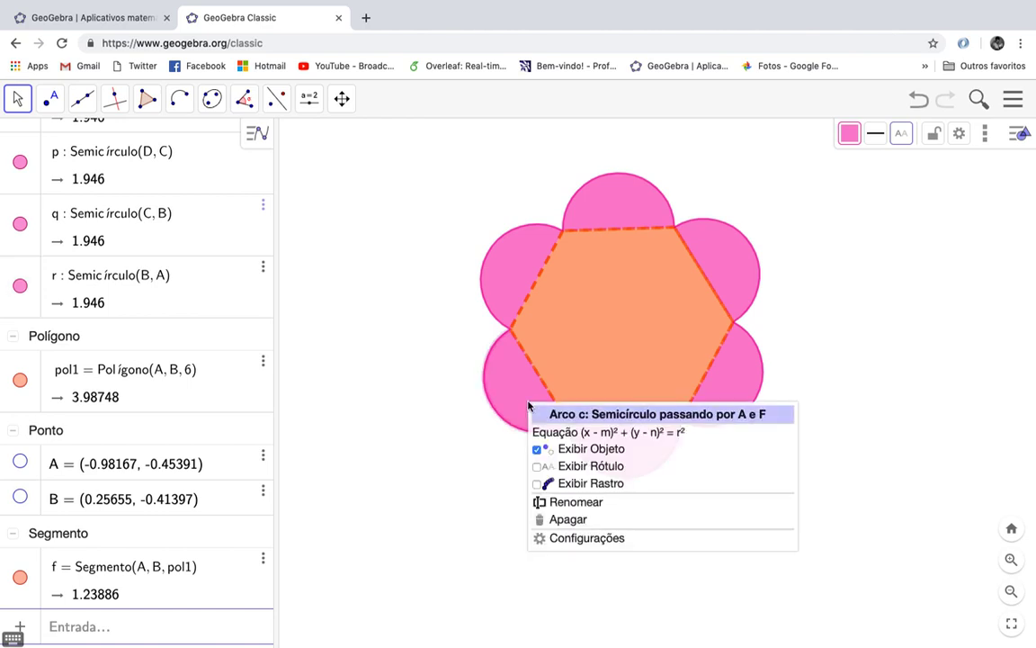
click(586, 538)
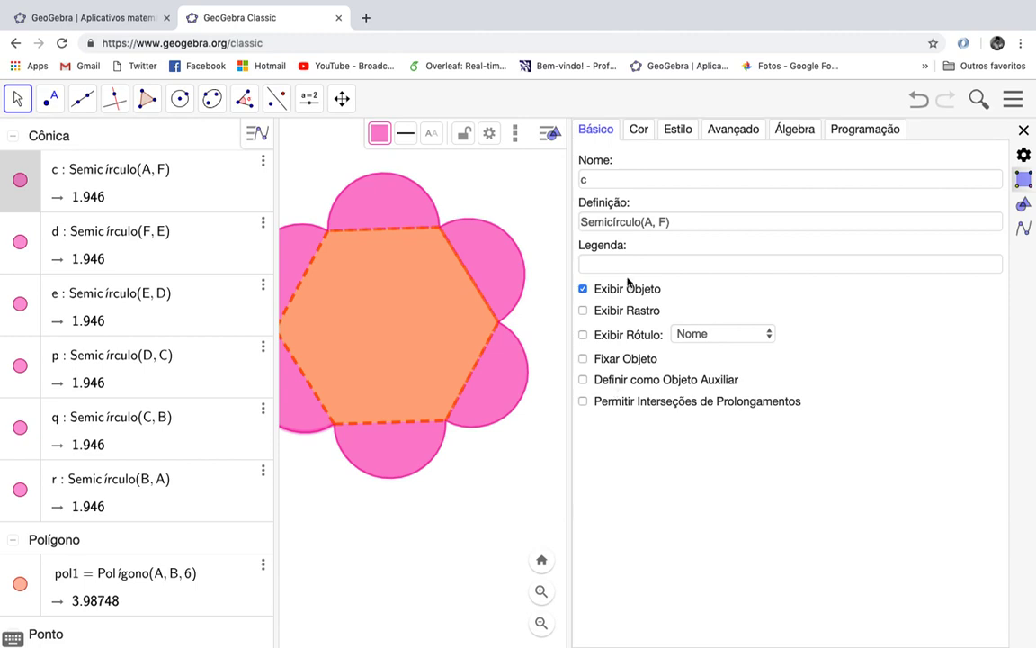
click(639, 130)
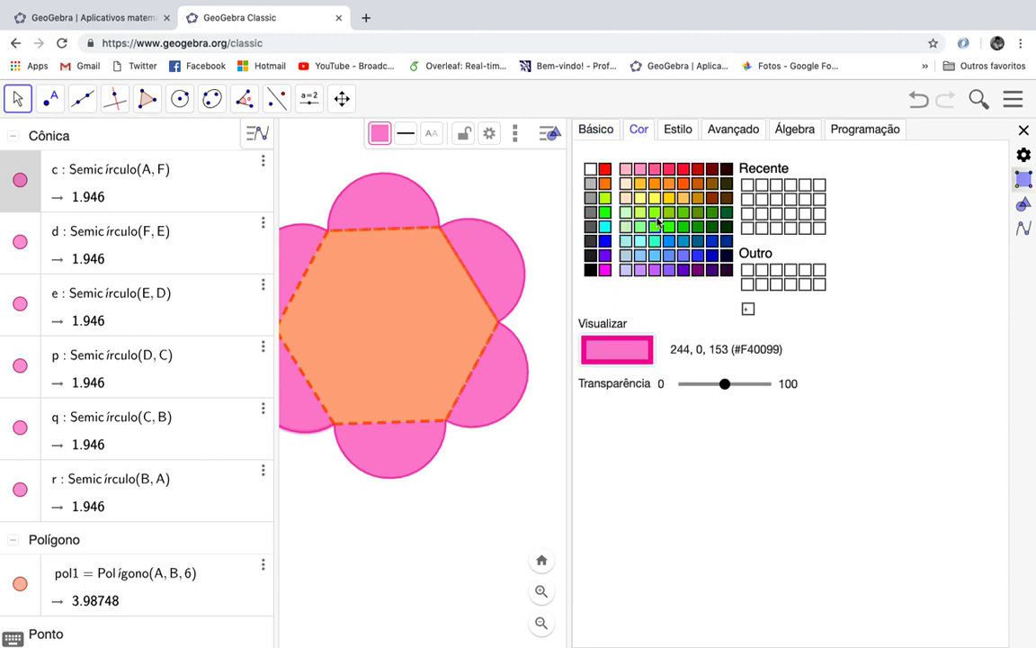
click(497, 252)
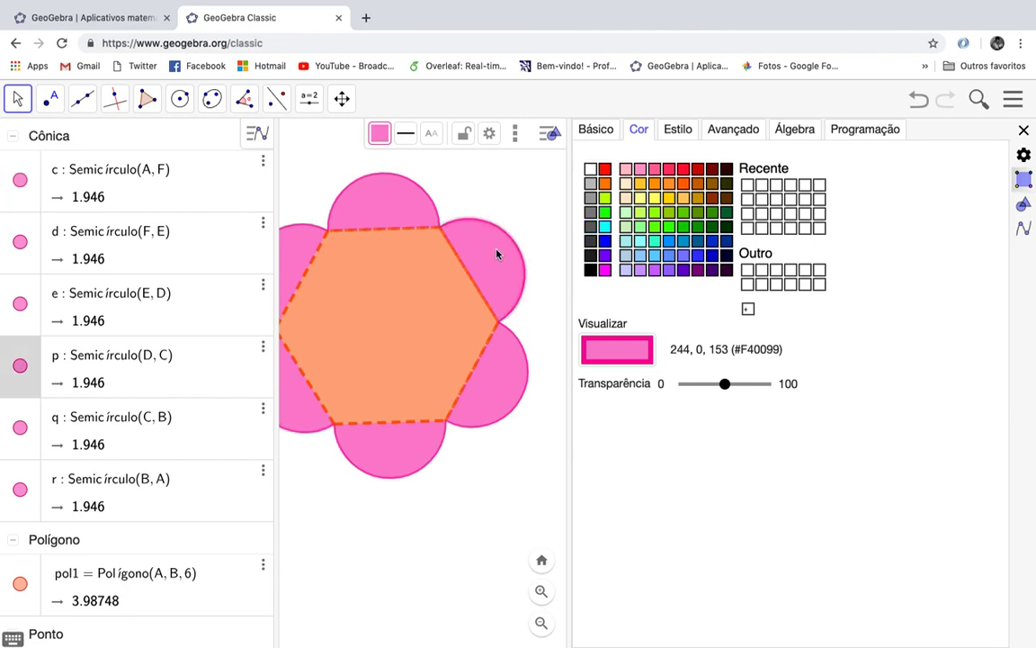
click(606, 170)
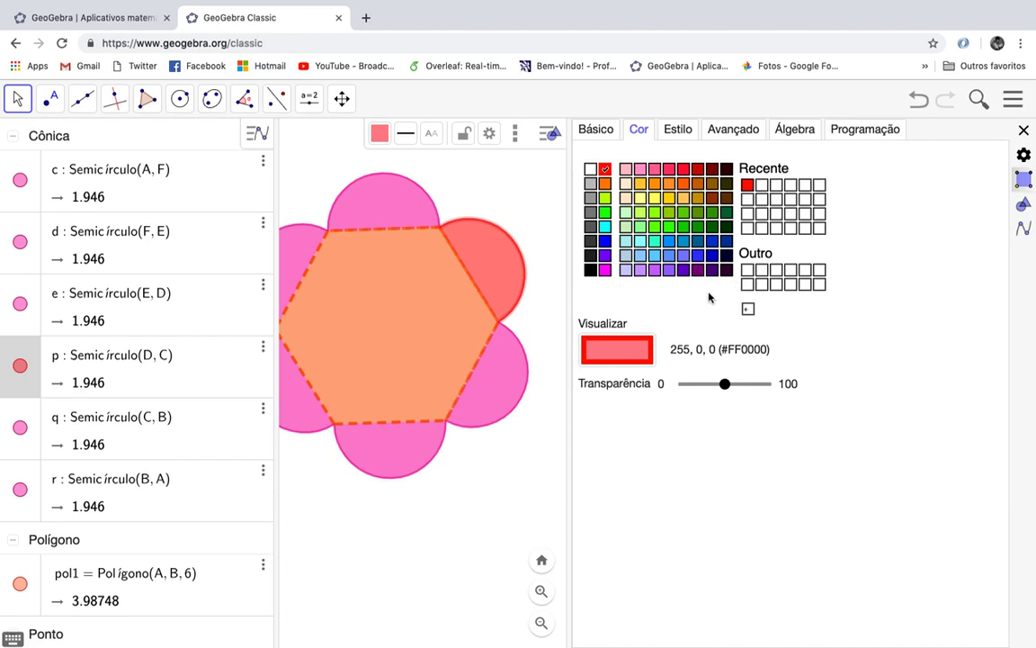
Step: Fill the red semicircle with the chequered pattern (Xadrez) and set the pattern angle to 0
click(678, 134)
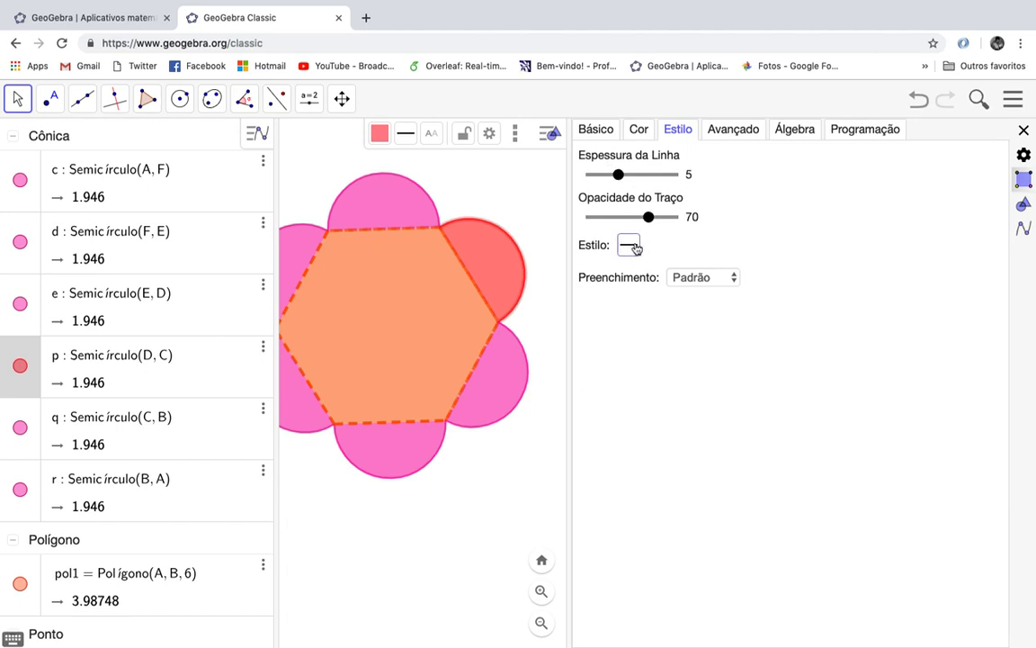
click(636, 248)
click(624, 253)
click(695, 277)
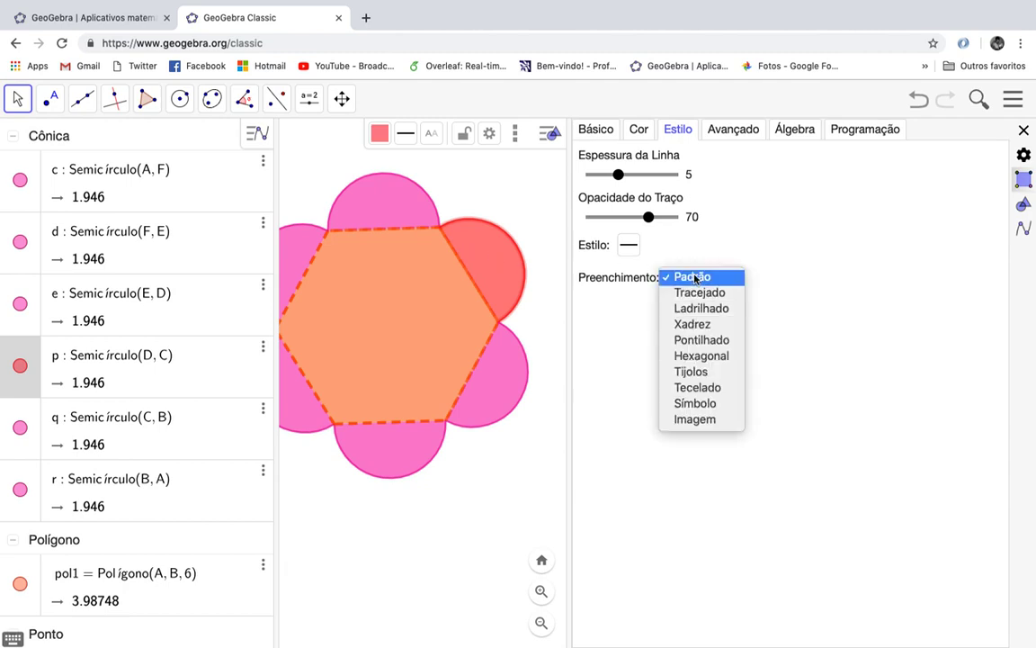
click(697, 324)
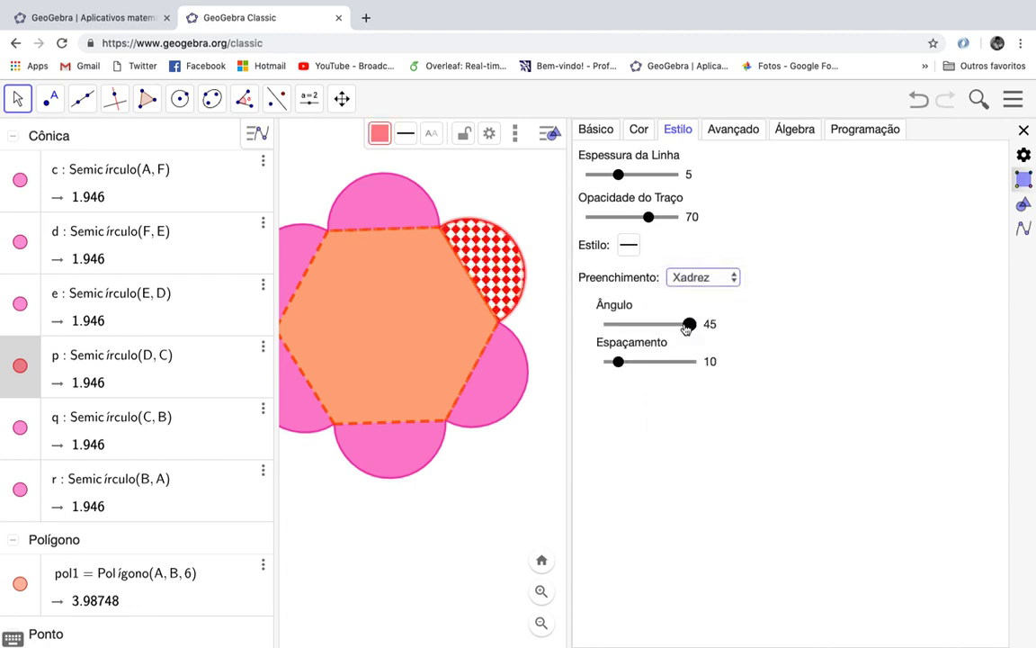
drag(692, 324, 605, 323)
Step: Change the red semicircle's fill pattern to bricks (Tijolos), look over its advanced and basic properties, and close the settings
click(705, 277)
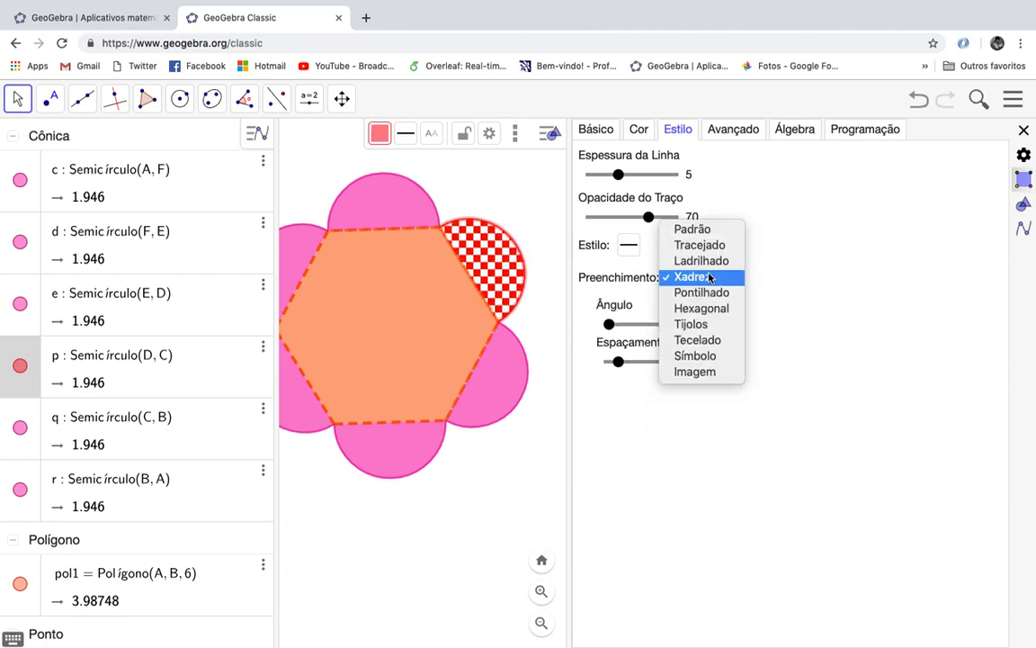
click(697, 324)
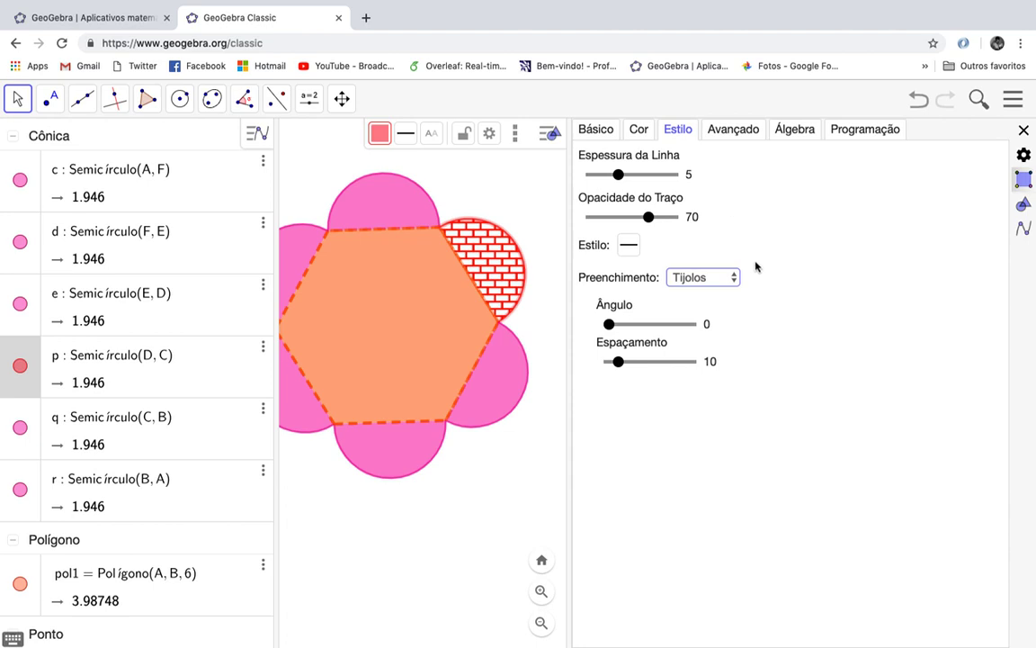
click(734, 132)
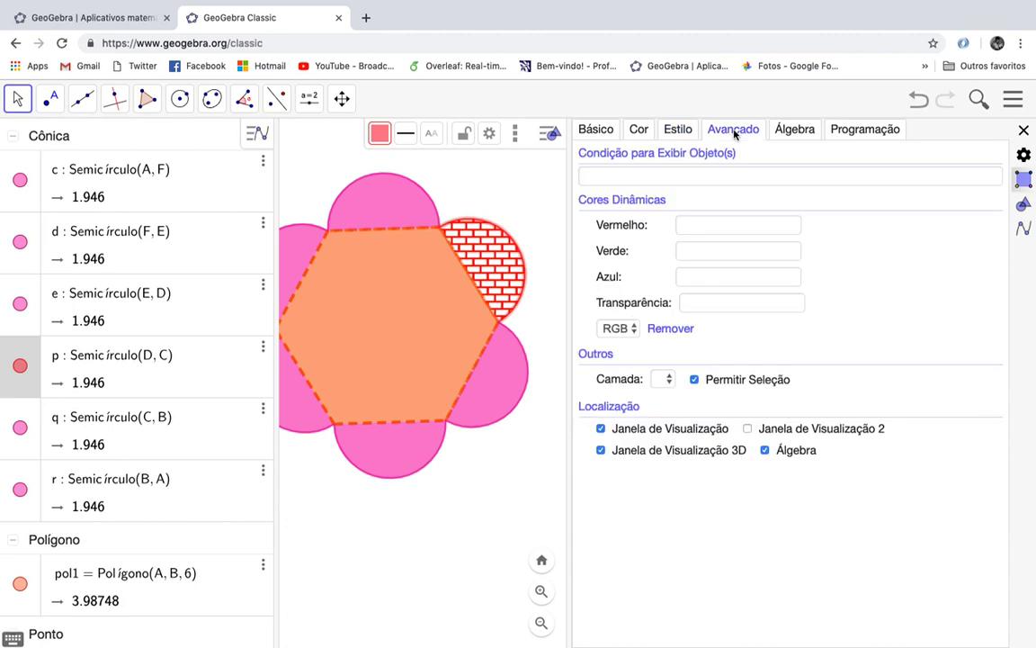
click(594, 129)
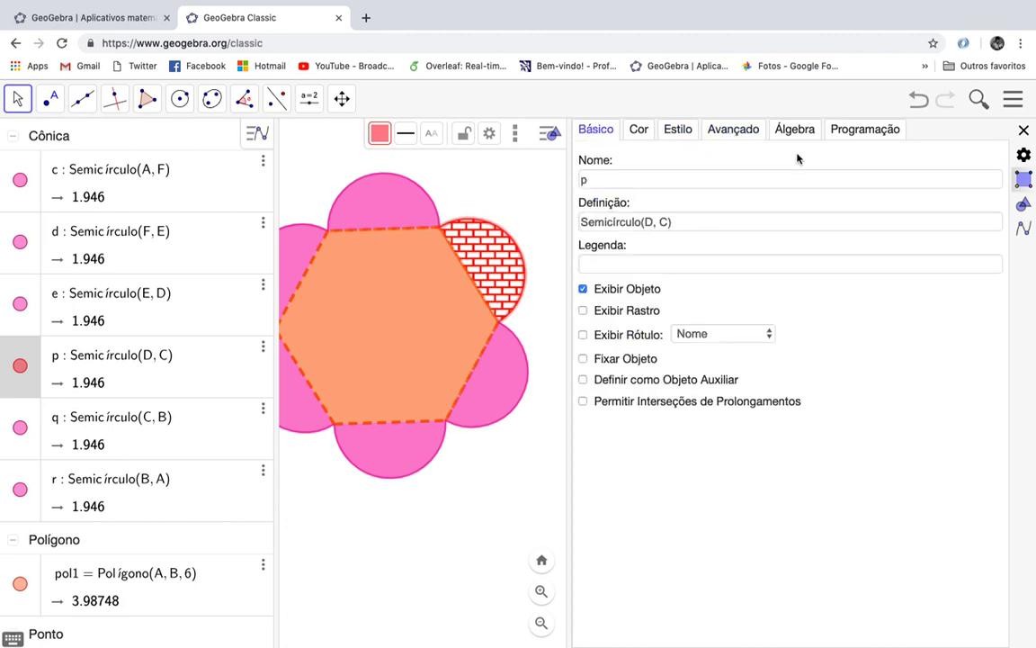
click(1025, 131)
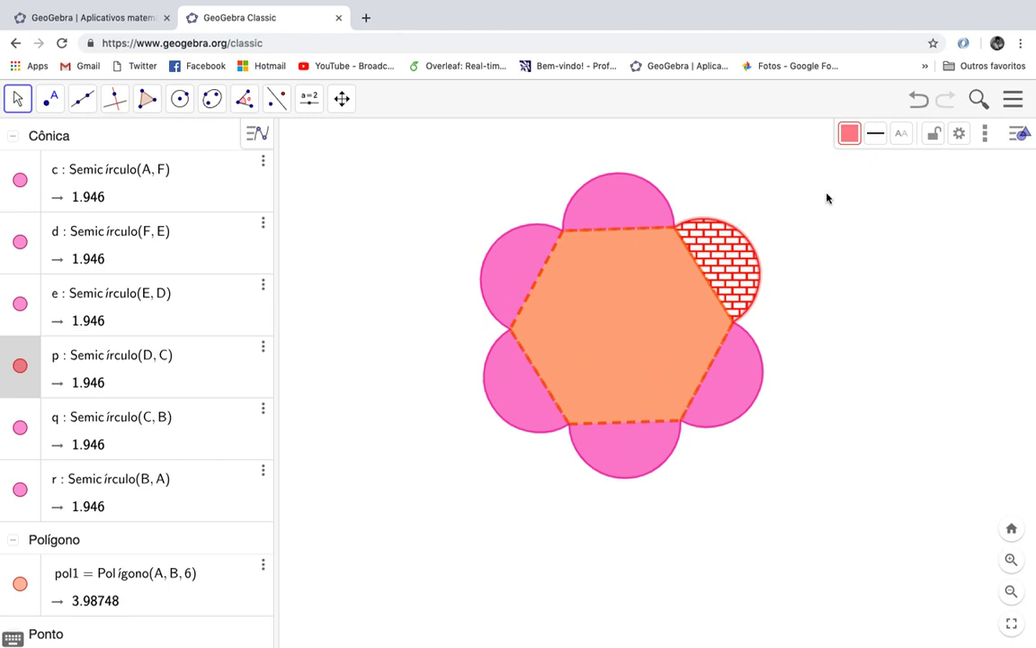
click(1020, 134)
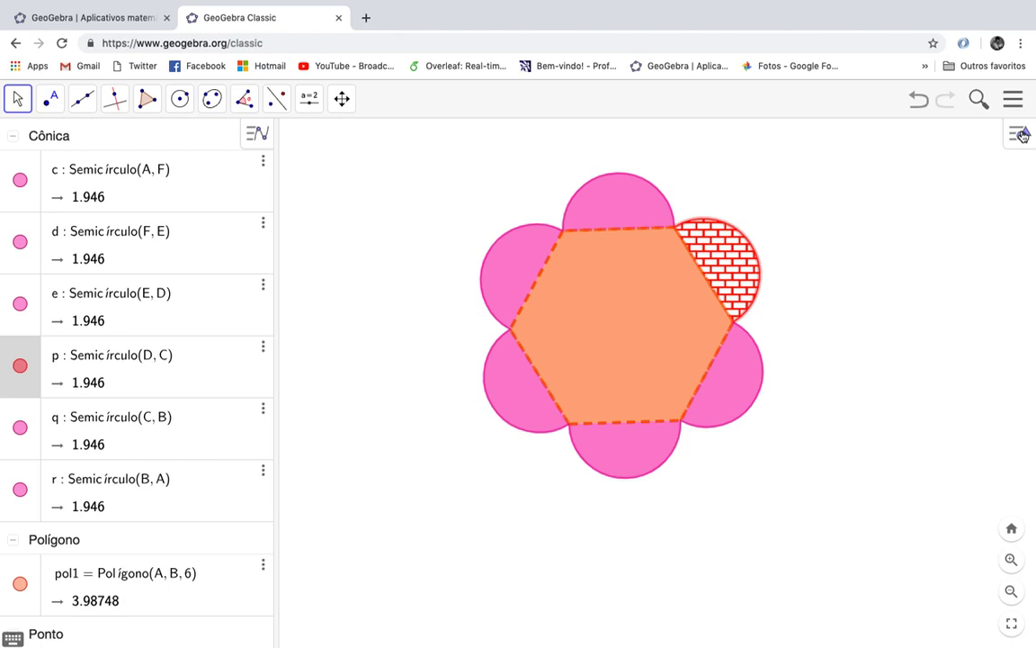
click(1020, 134)
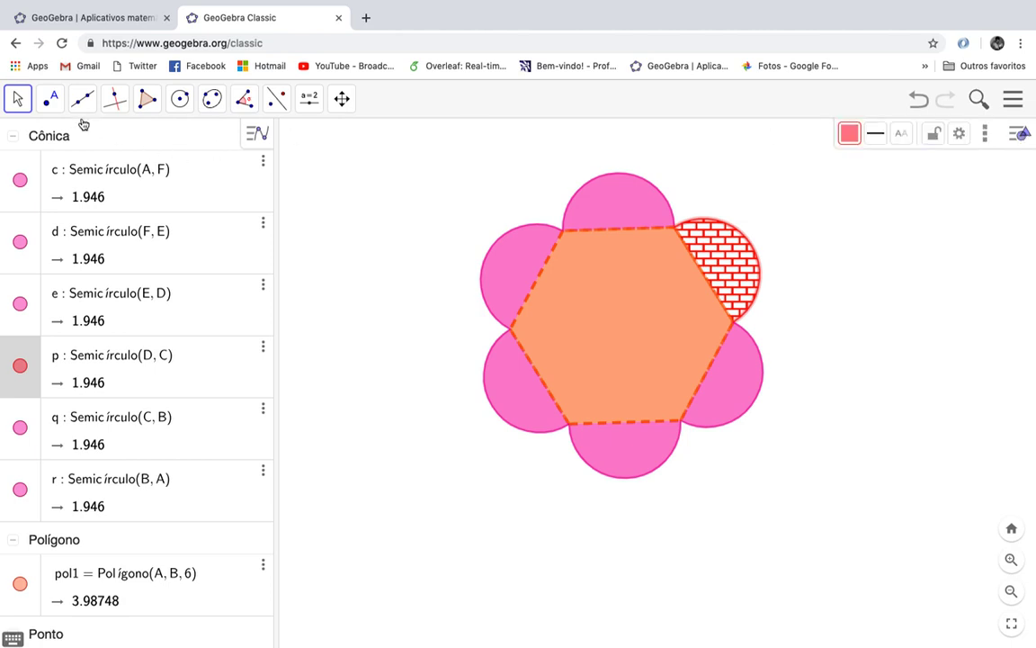
click(18, 99)
click(114, 99)
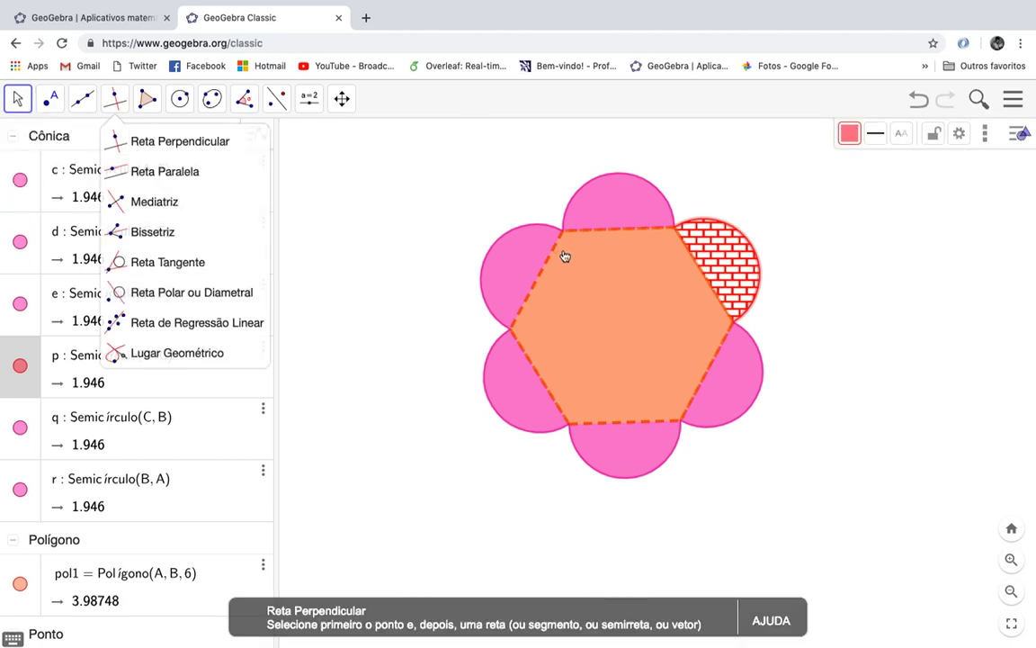
click(599, 287)
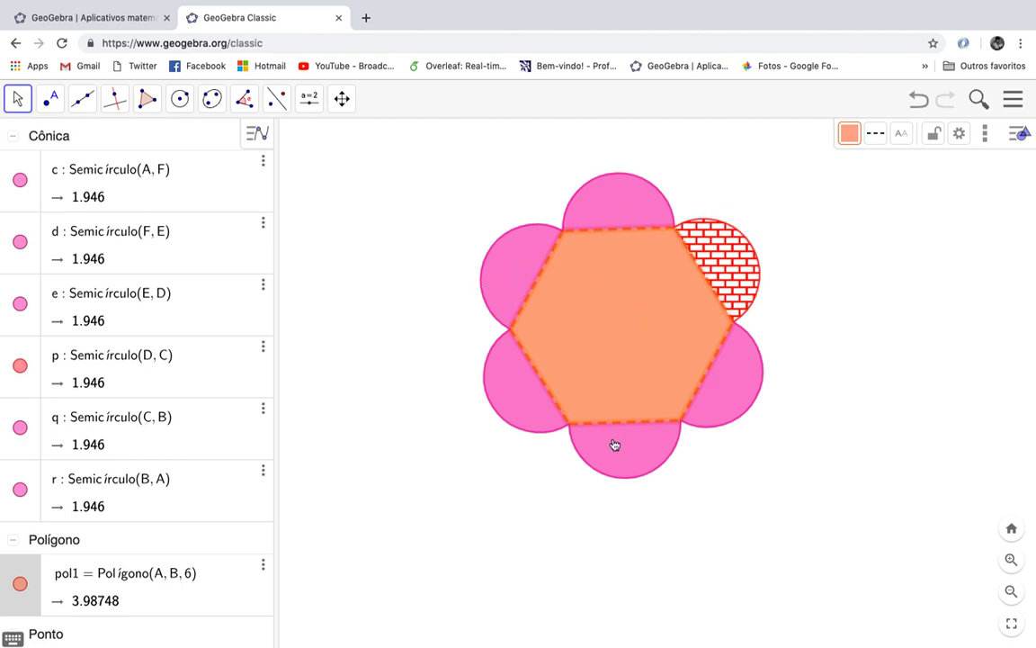
Step: Select the pink semicircles c, d, e and q together, and clear the selection
click(512, 367)
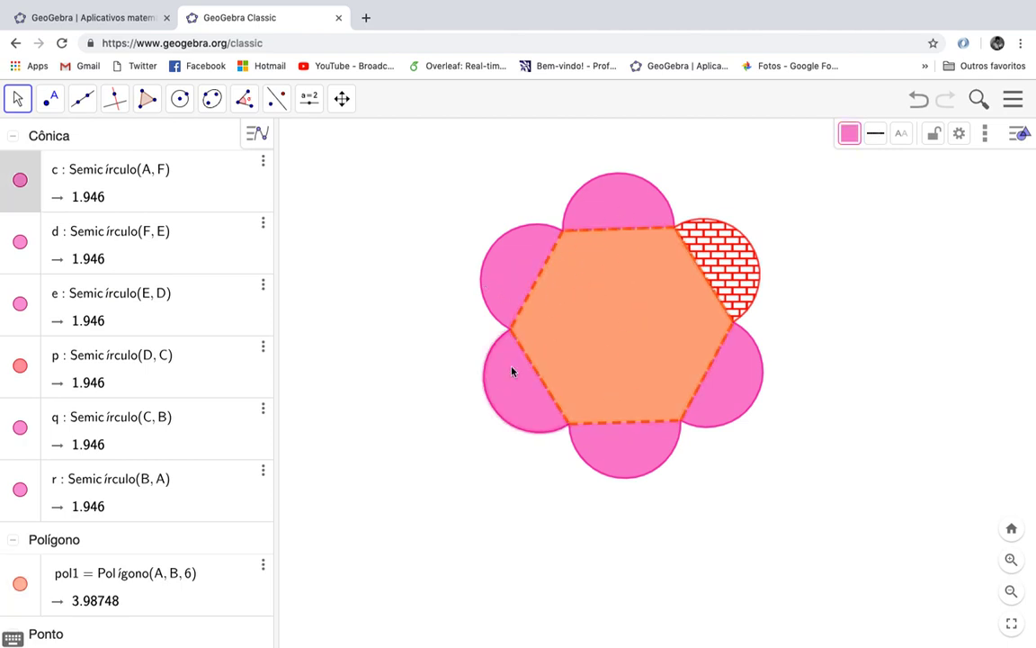
ctrl+click(513, 286)
ctrl+click(601, 211)
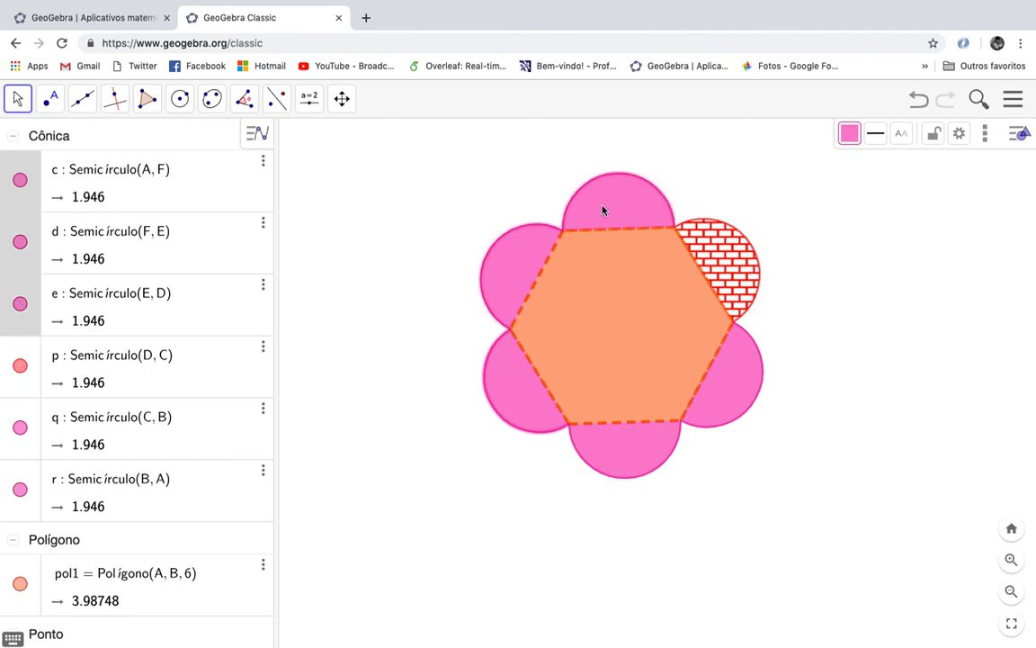
ctrl+click(750, 379)
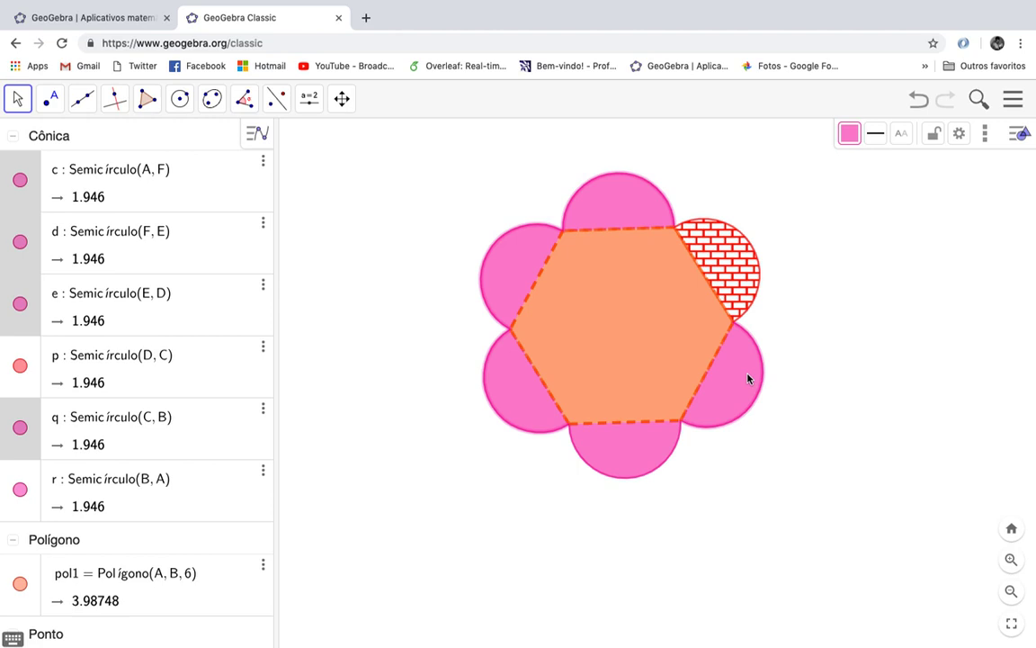
click(854, 287)
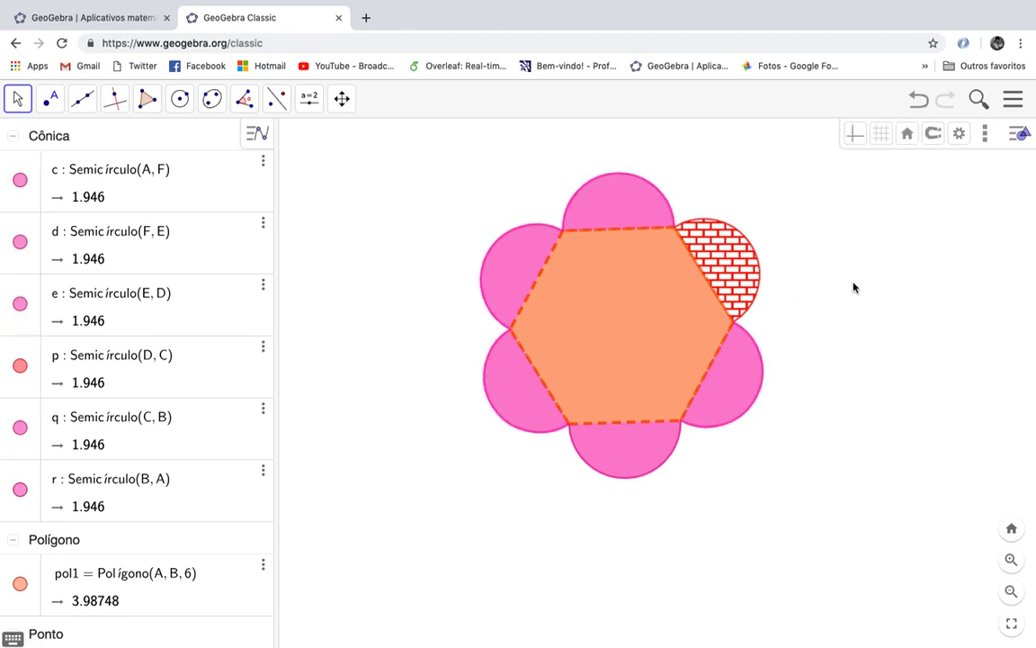
Step: View the basic properties of the semicircle through E and D, and close the settings
click(597, 214)
right_click(623, 212)
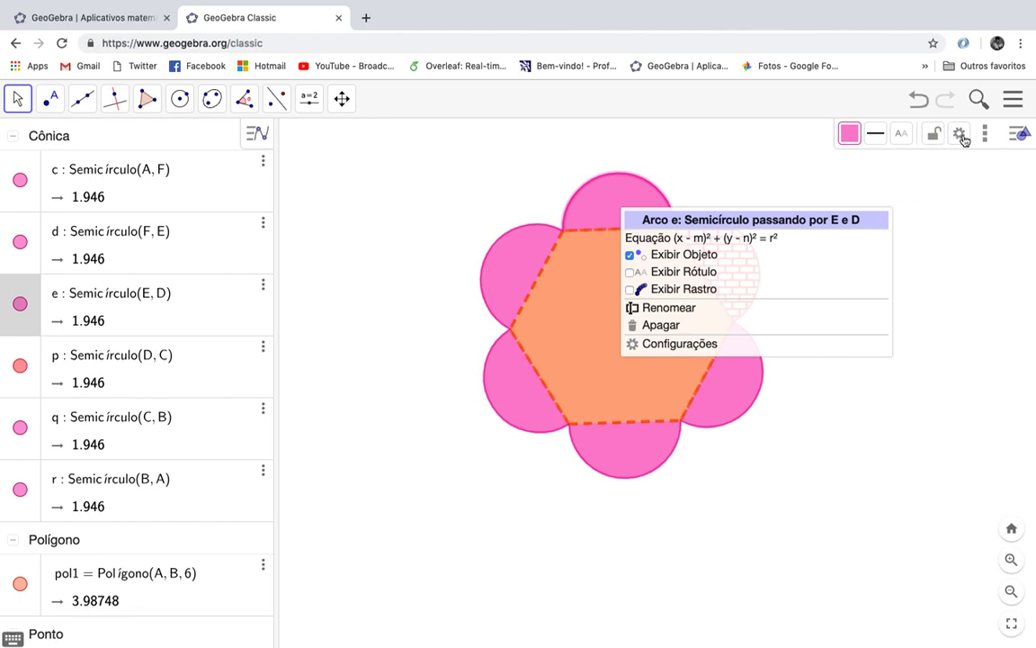
click(961, 180)
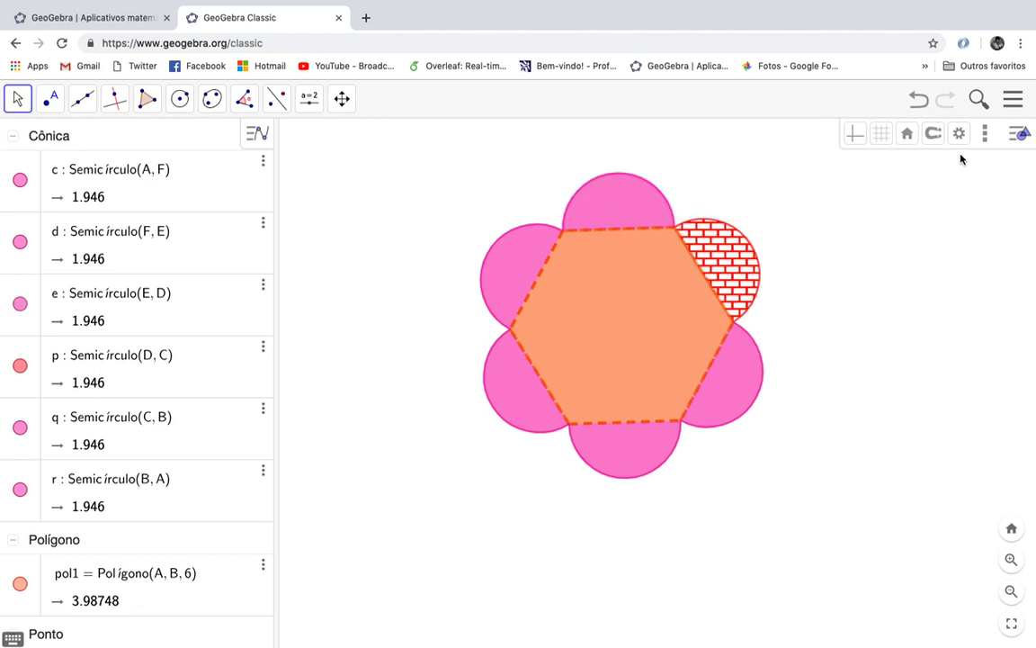
click(641, 199)
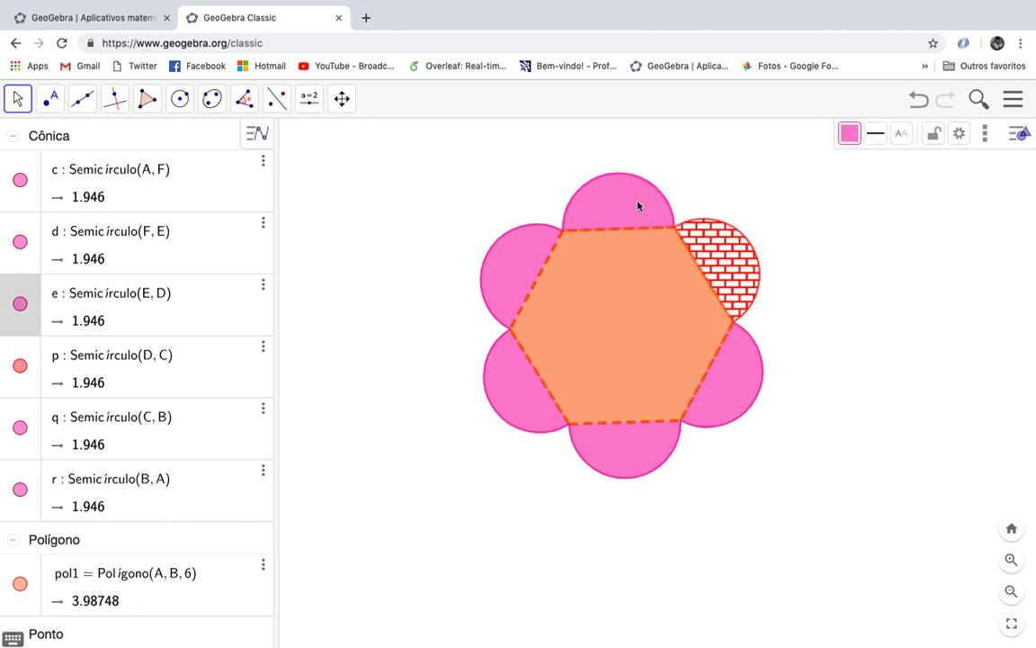
click(959, 134)
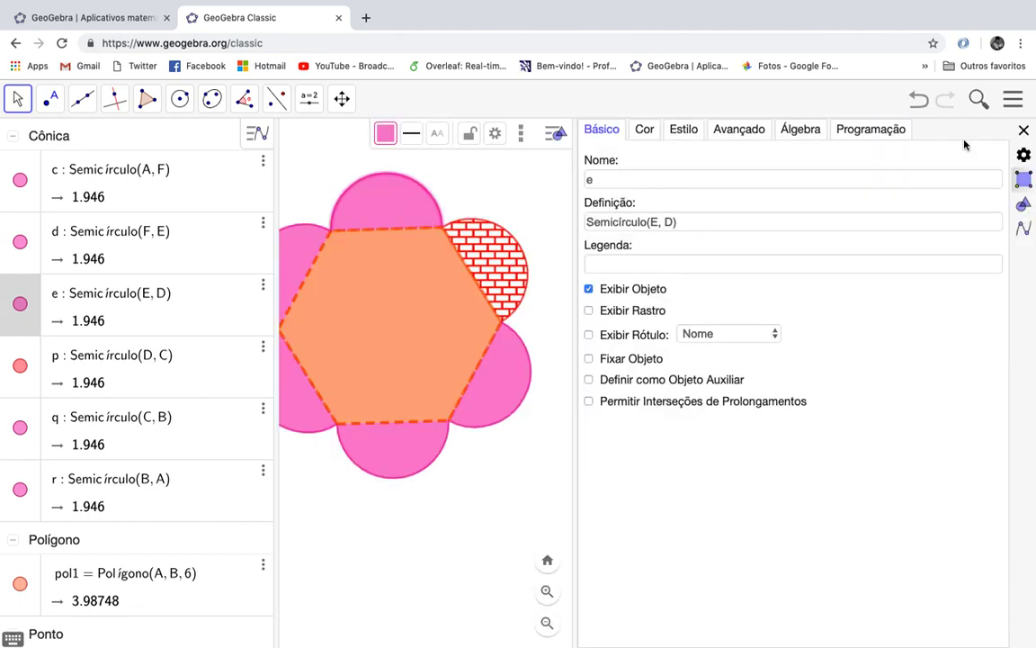
click(1025, 131)
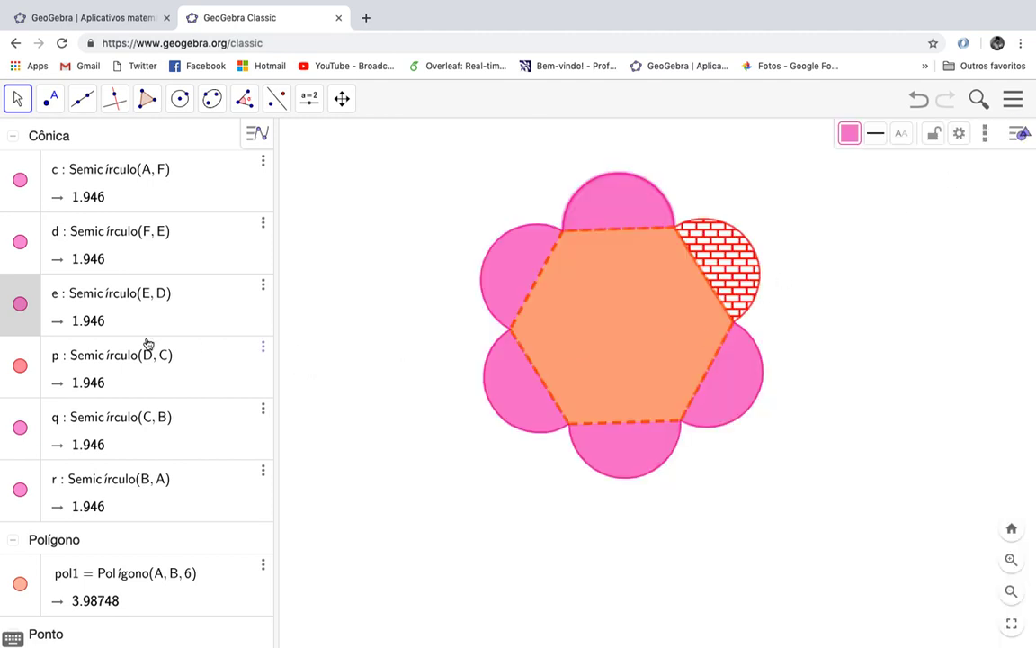
Step: Hide the semicircles c and d, and show both of them again
click(30, 352)
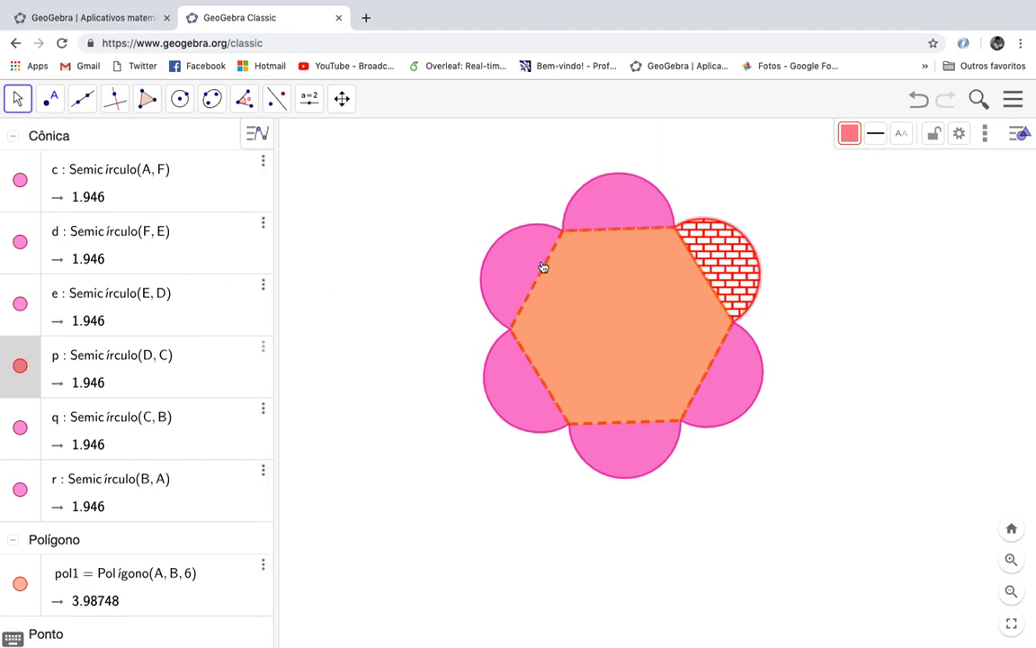
click(20, 180)
click(21, 183)
click(21, 183)
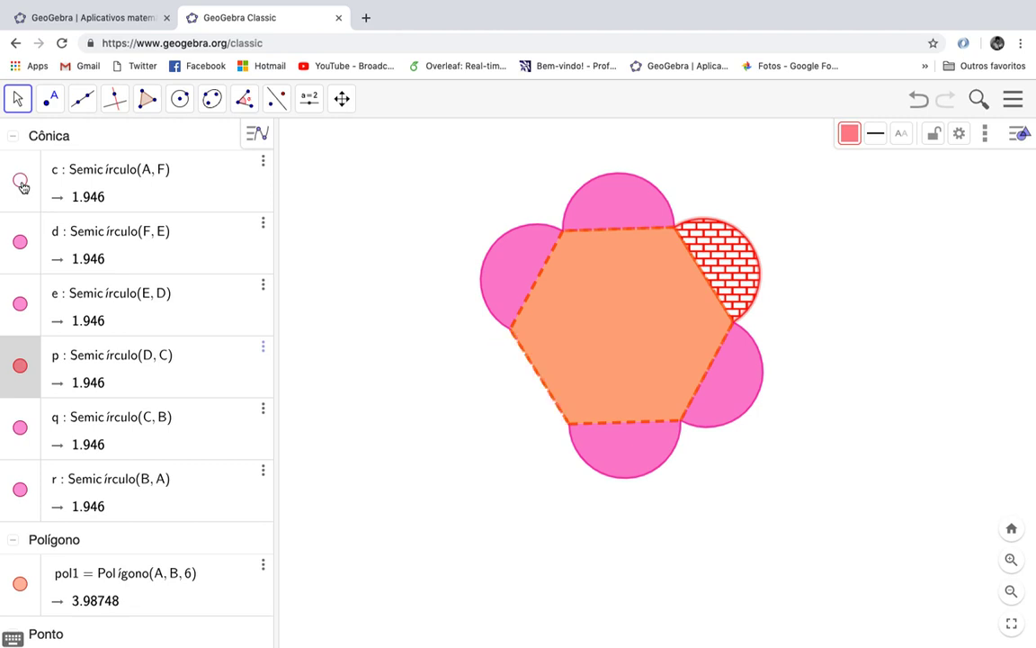
click(20, 243)
click(20, 242)
click(19, 243)
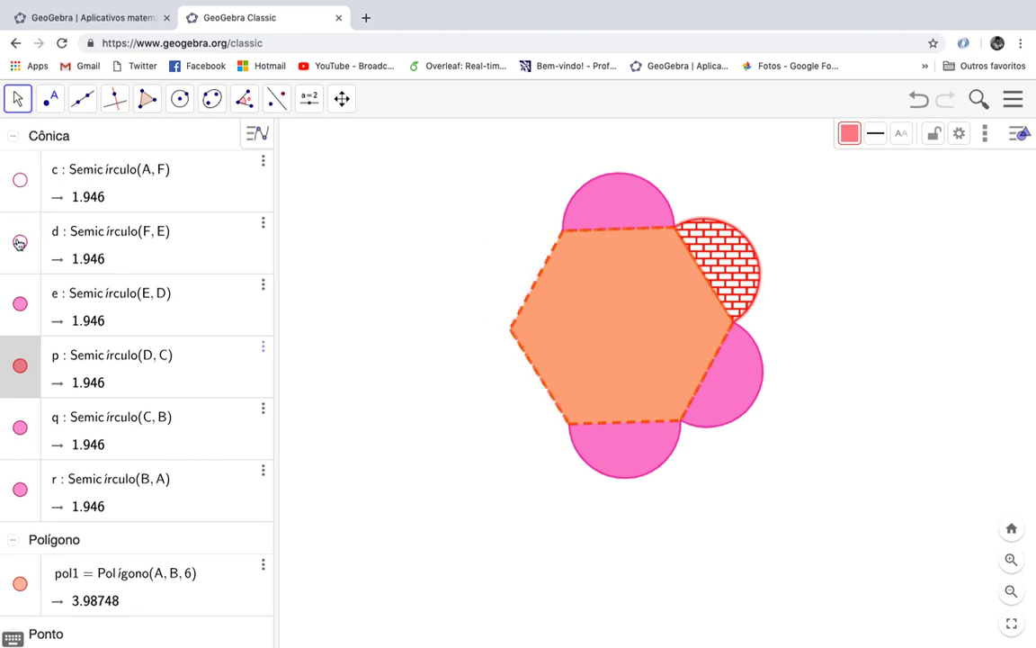
click(20, 242)
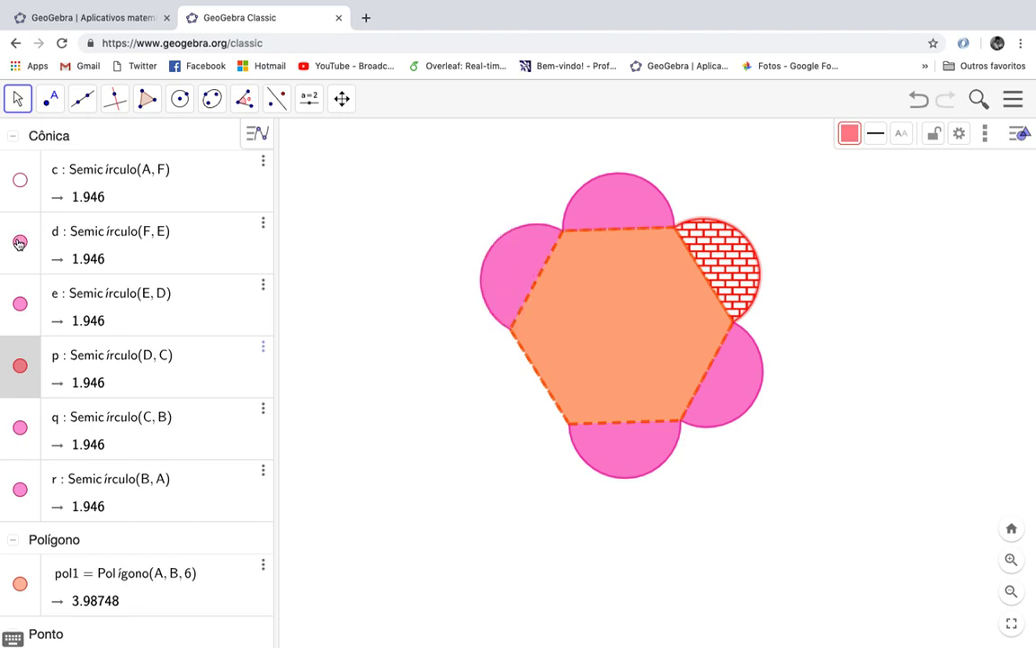
click(21, 182)
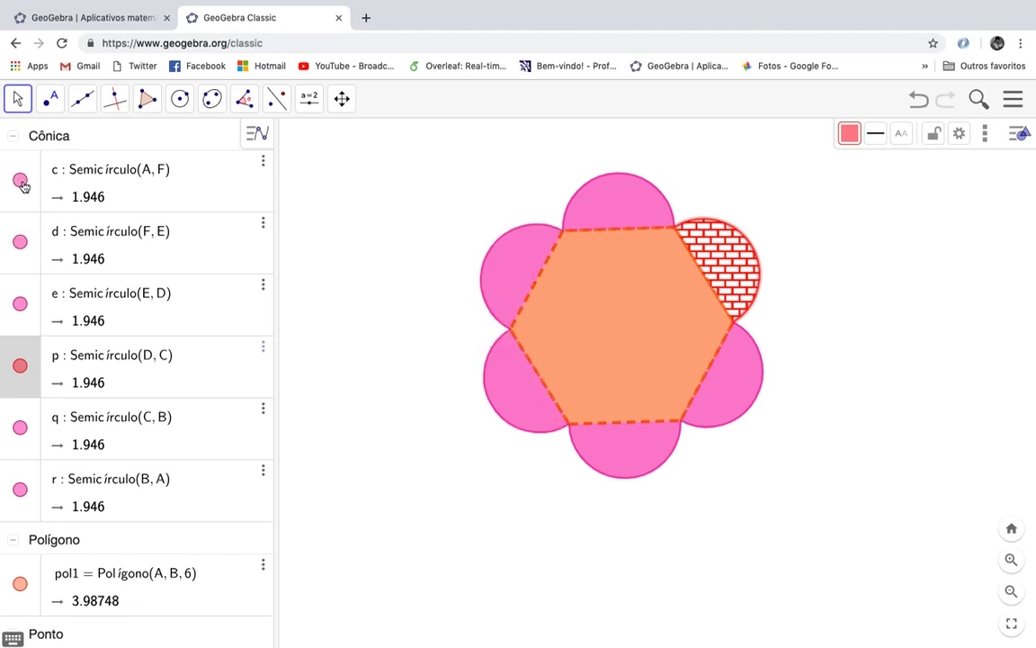
Step: Toggle the visibility of the semicircles d and c off, and restore d and c to view
click(20, 242)
click(20, 180)
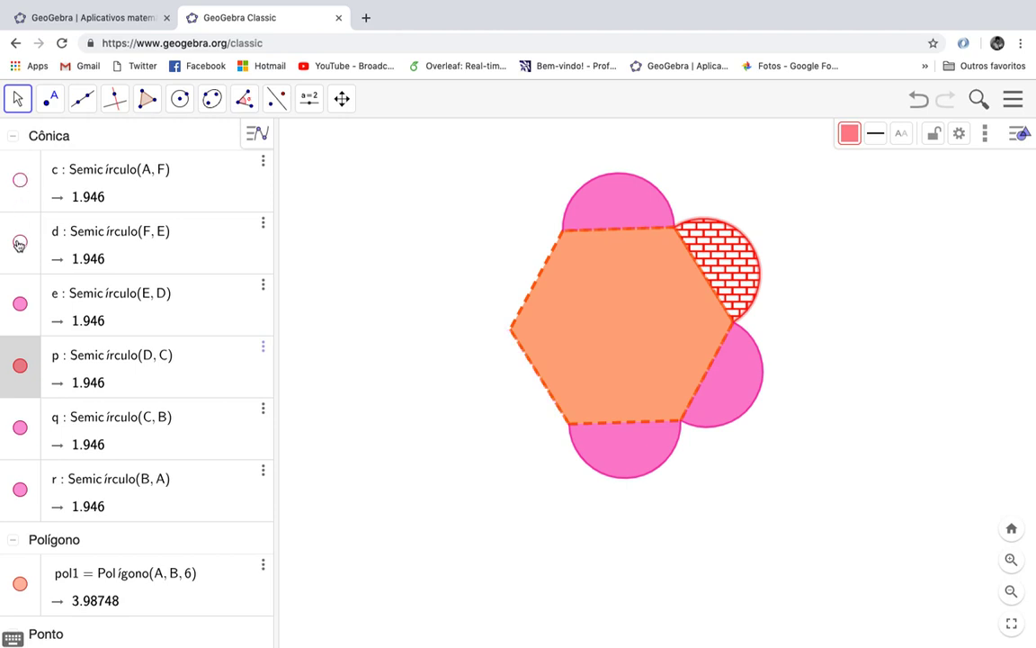
click(20, 241)
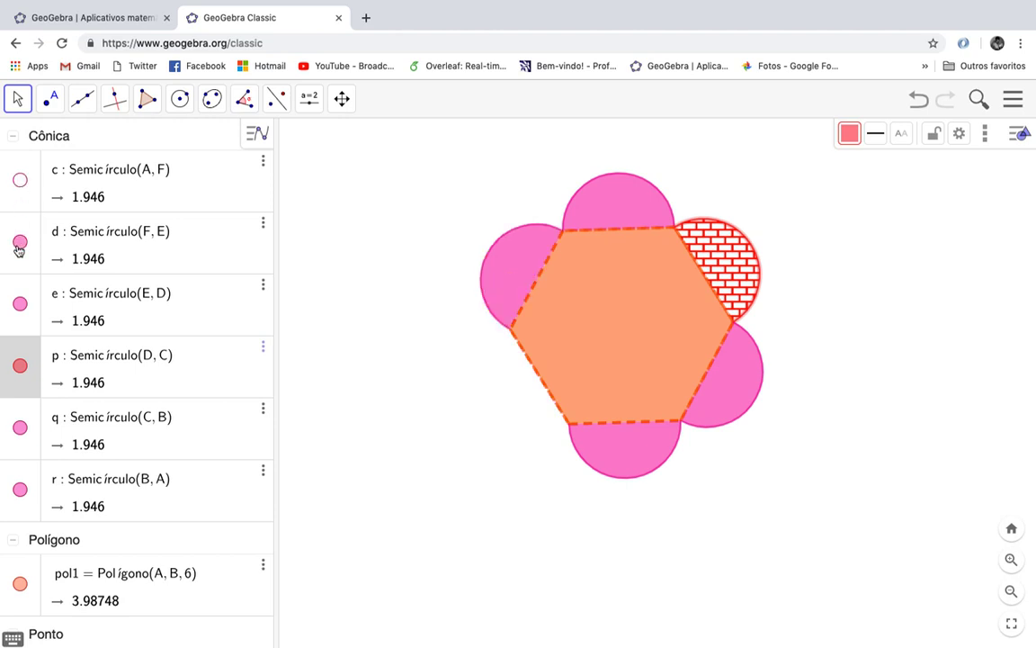
click(20, 179)
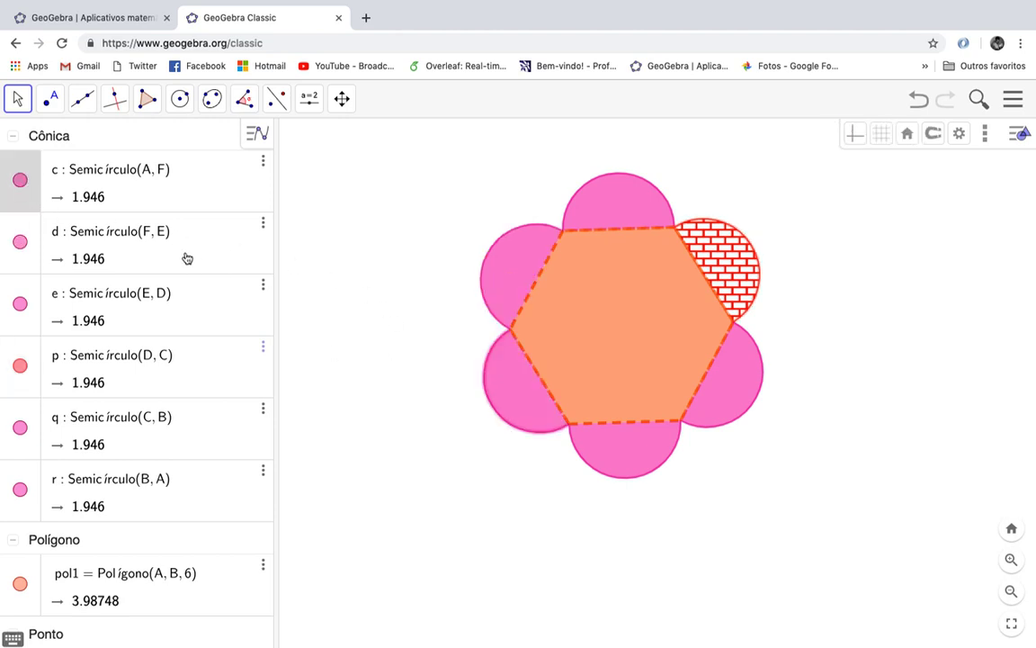
Step: Select the semicircles c, d, e, p and q together
click(32, 205)
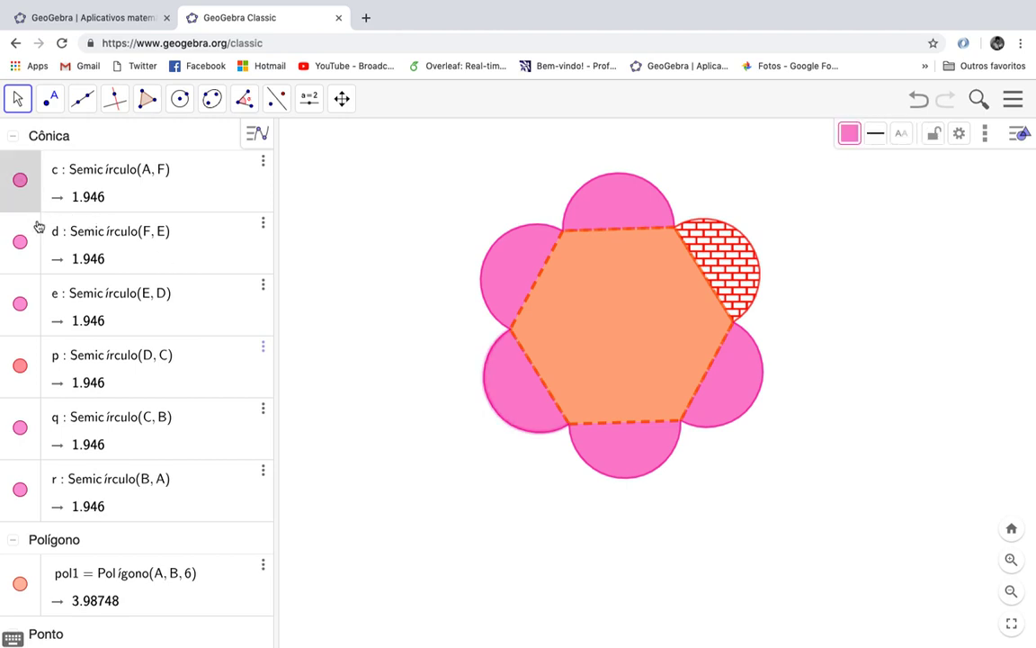
ctrl+click(33, 266)
ctrl+click(34, 300)
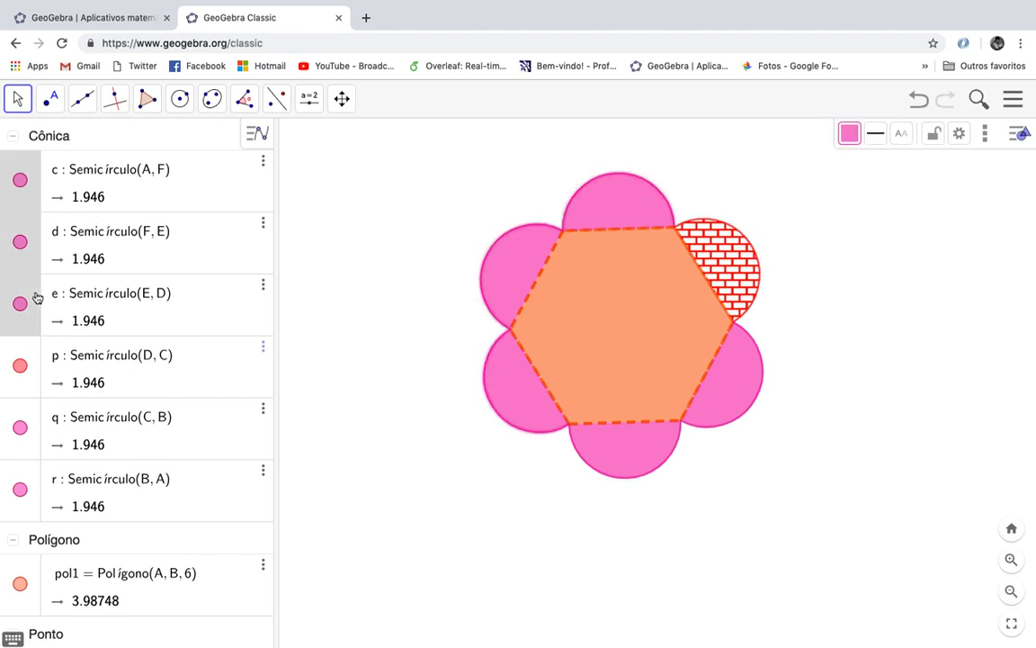
ctrl+click(37, 353)
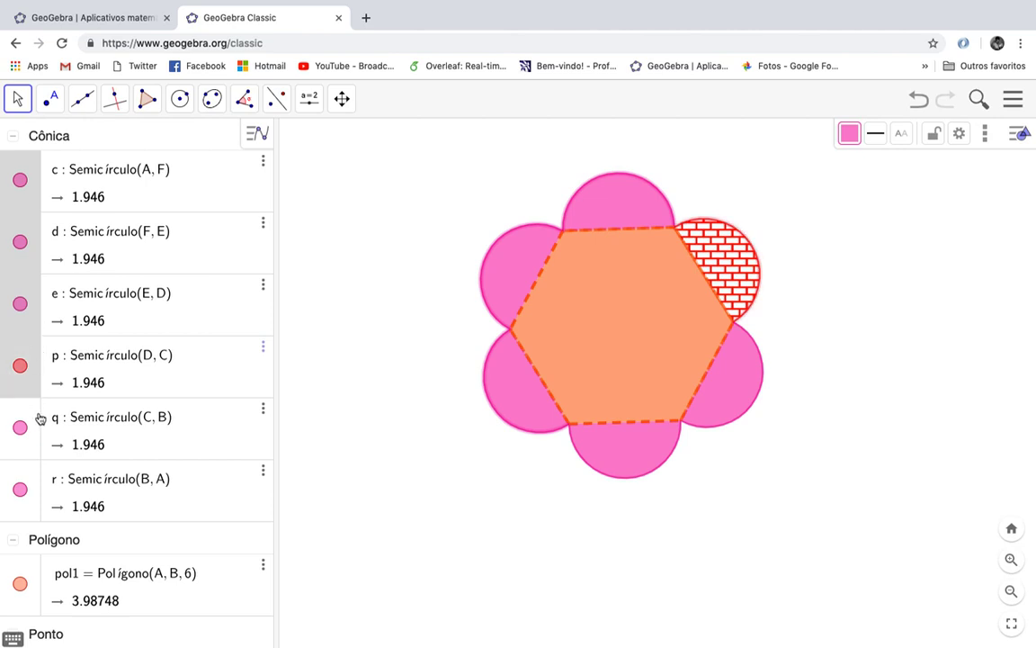
ctrl+click(40, 418)
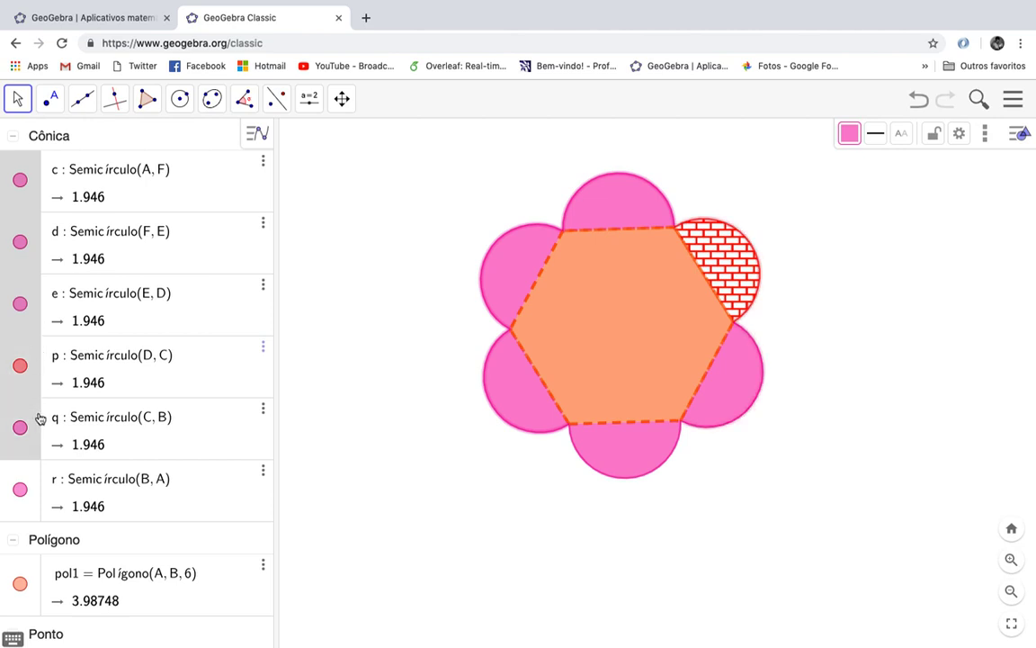
Step: Select only the semicircle d through F and E, view its basic properties, and close the settings
click(29, 232)
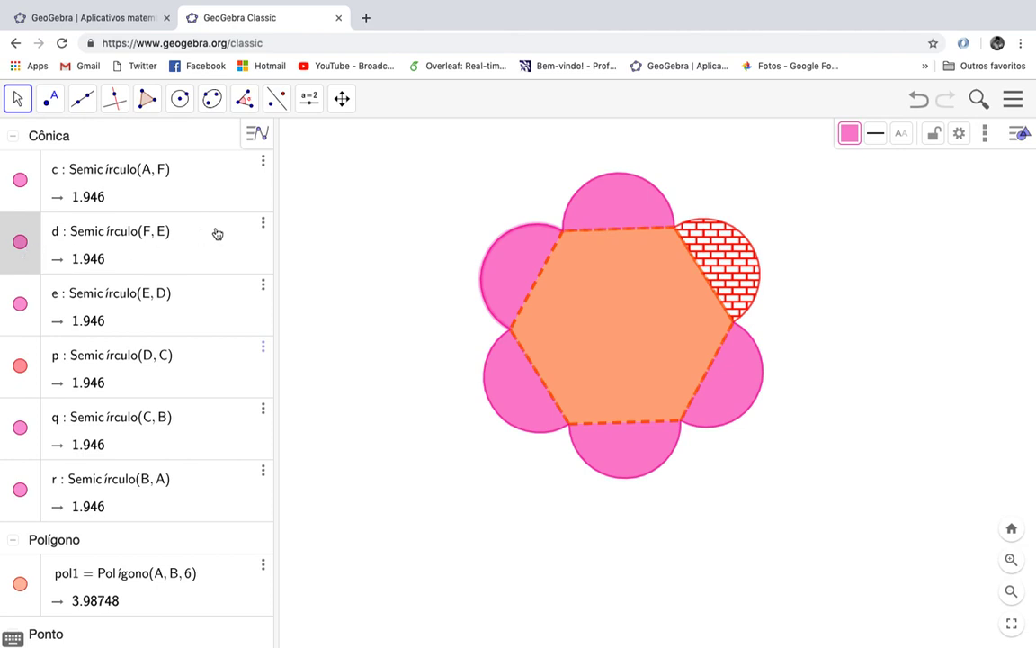
click(263, 225)
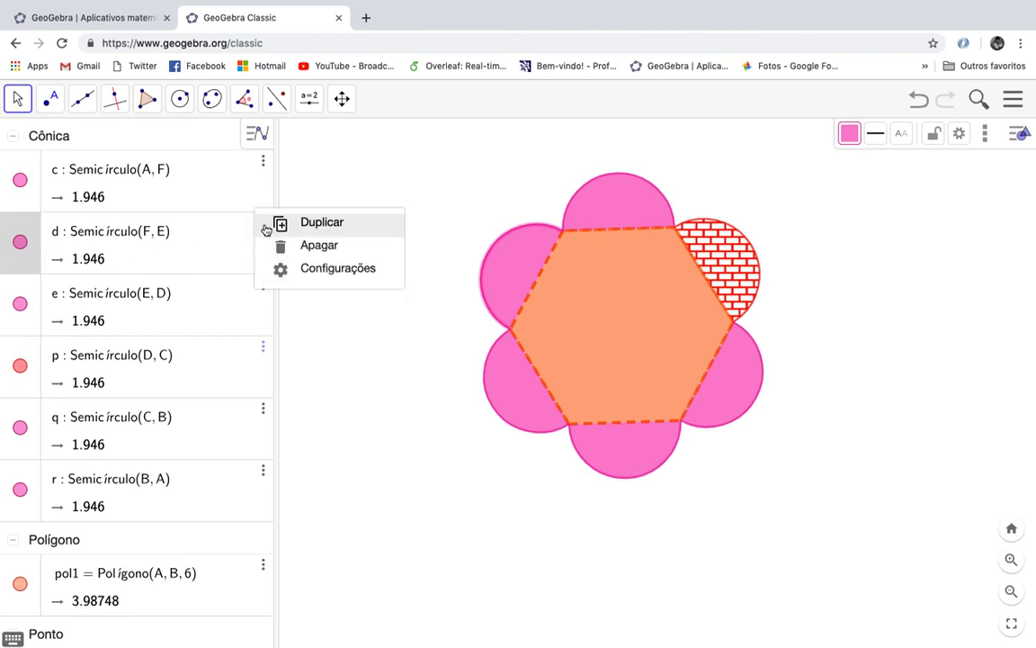
click(322, 269)
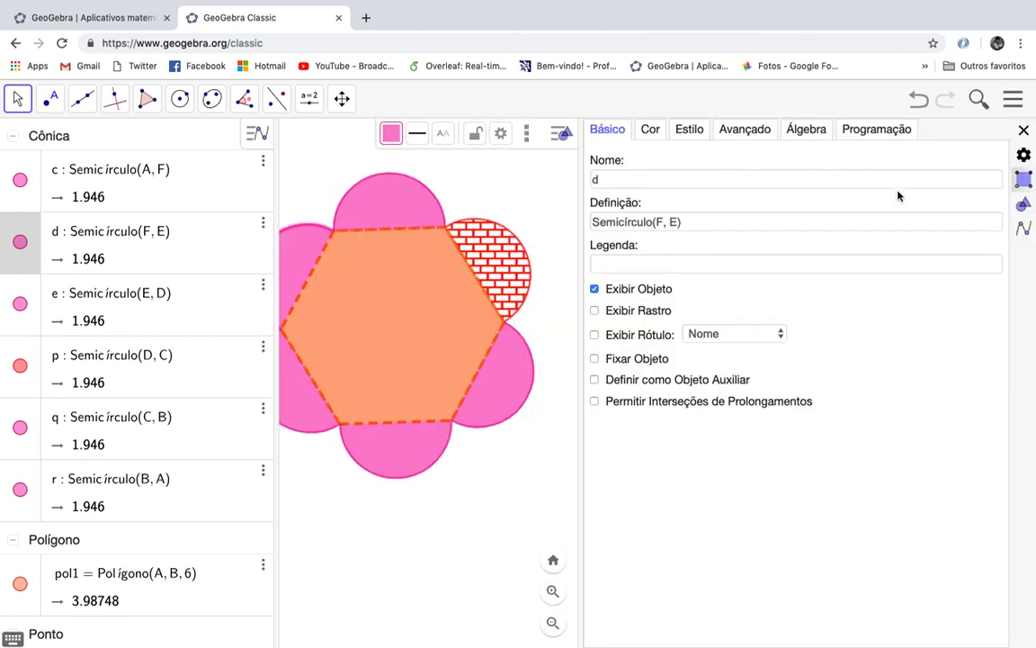
click(1025, 131)
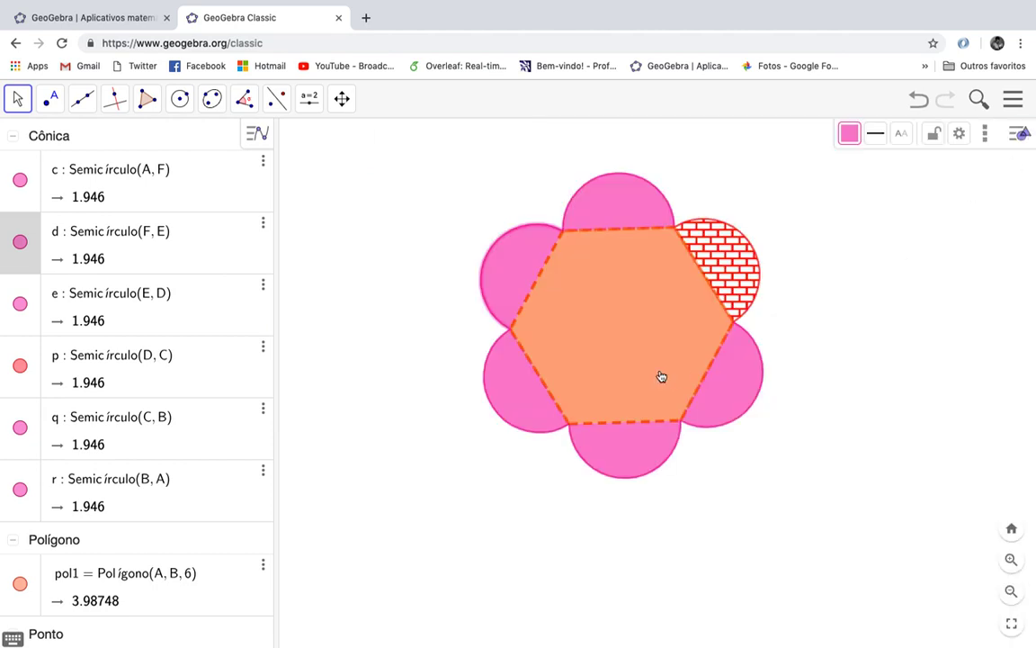